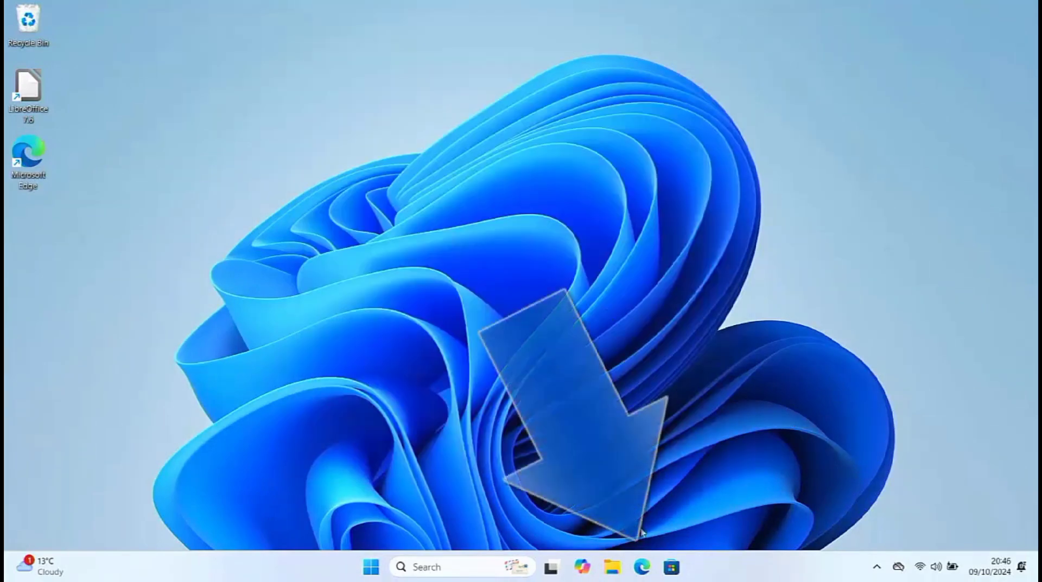
Step: Open the page microsoft.com/software-download/windows11 in Microsoft Edge
left_click(642, 566)
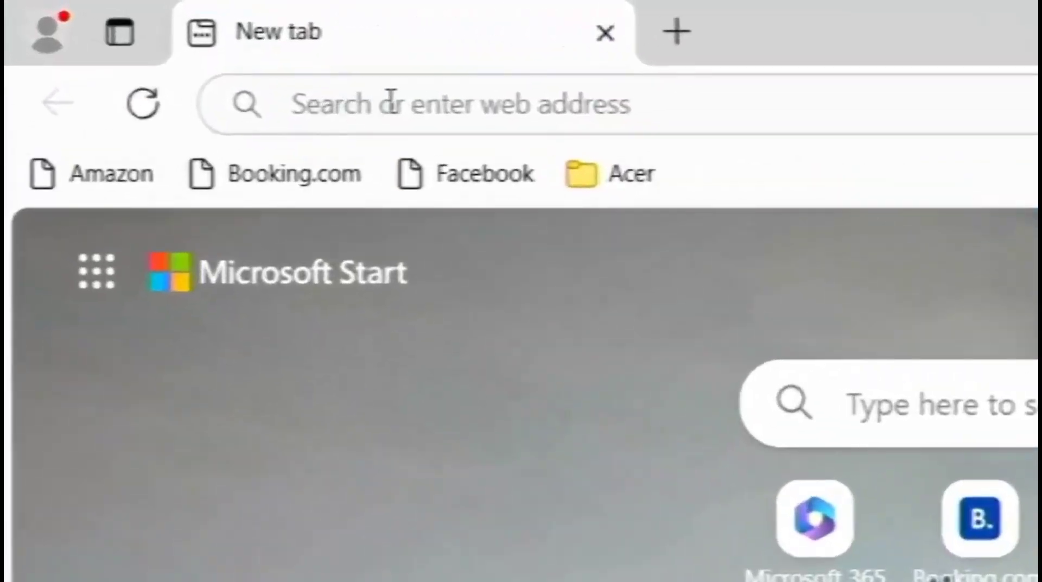
left_click(391, 102)
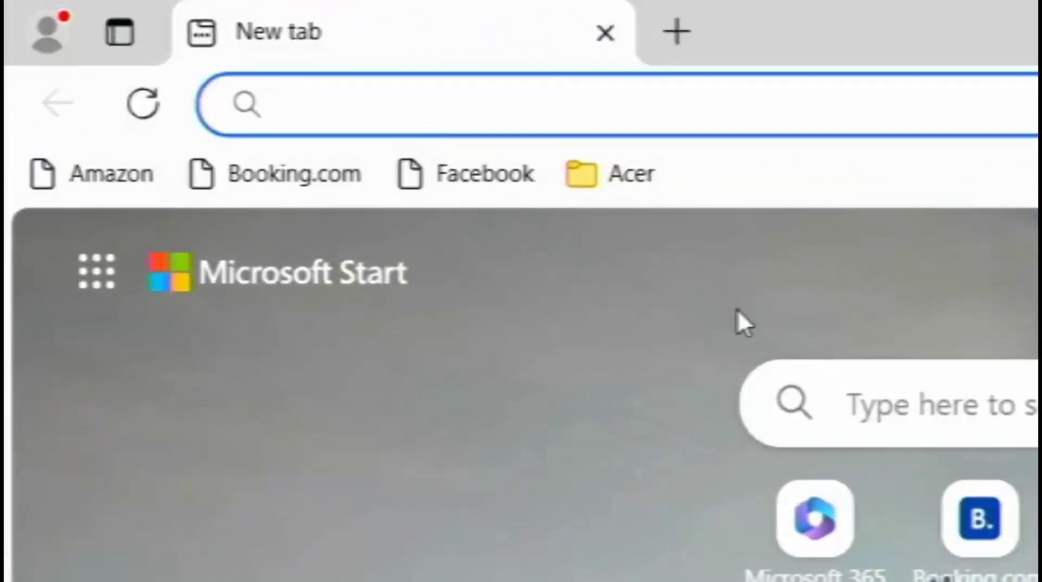
type("micr")
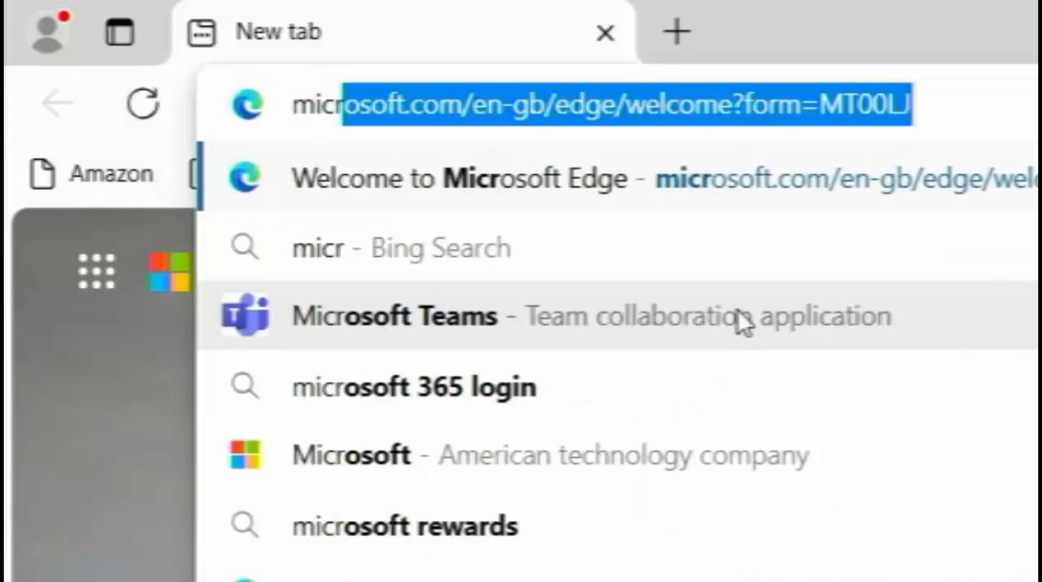
type("o")
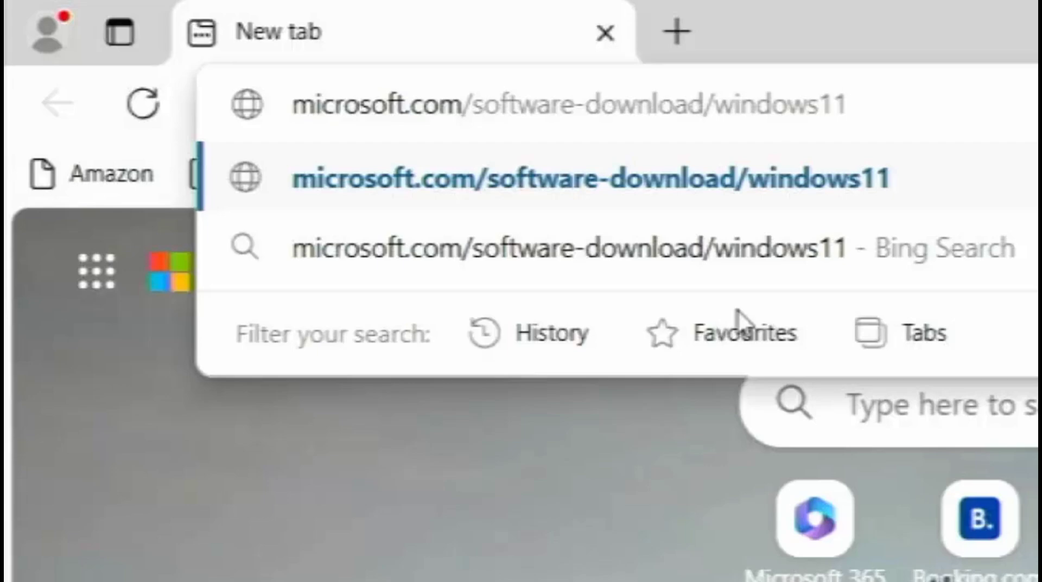
key("Return")
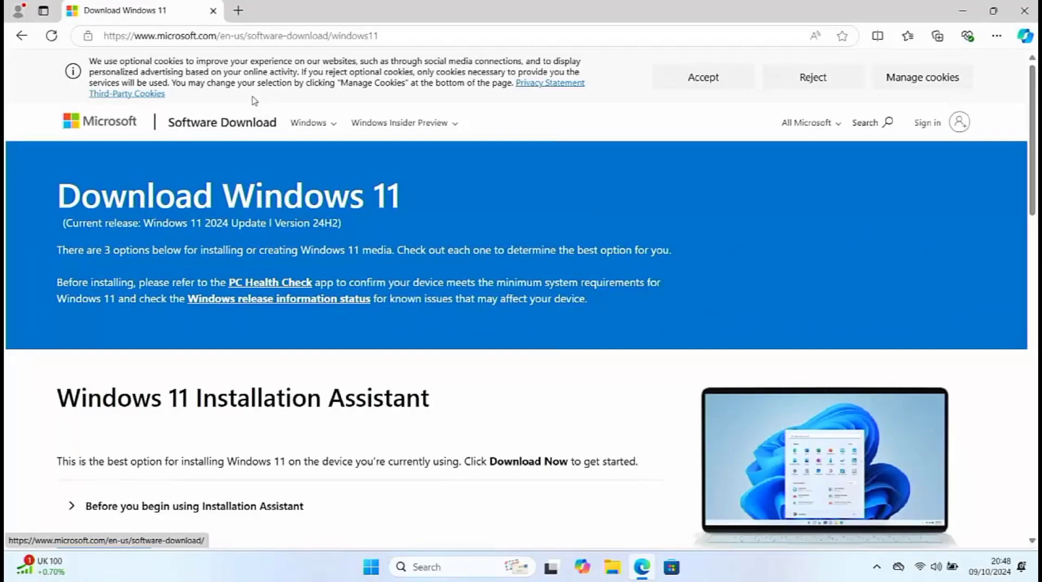
Step: Download the Windows 11 Installation Assistant, run it and allow it to make changes to the device
scroll(213, 239, "down", 4)
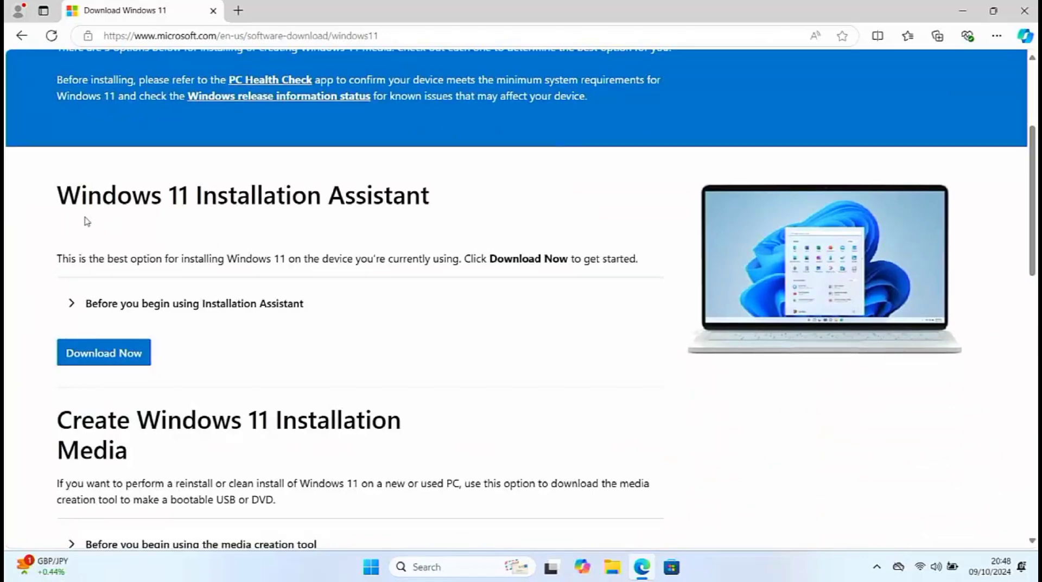
left_click(120, 358)
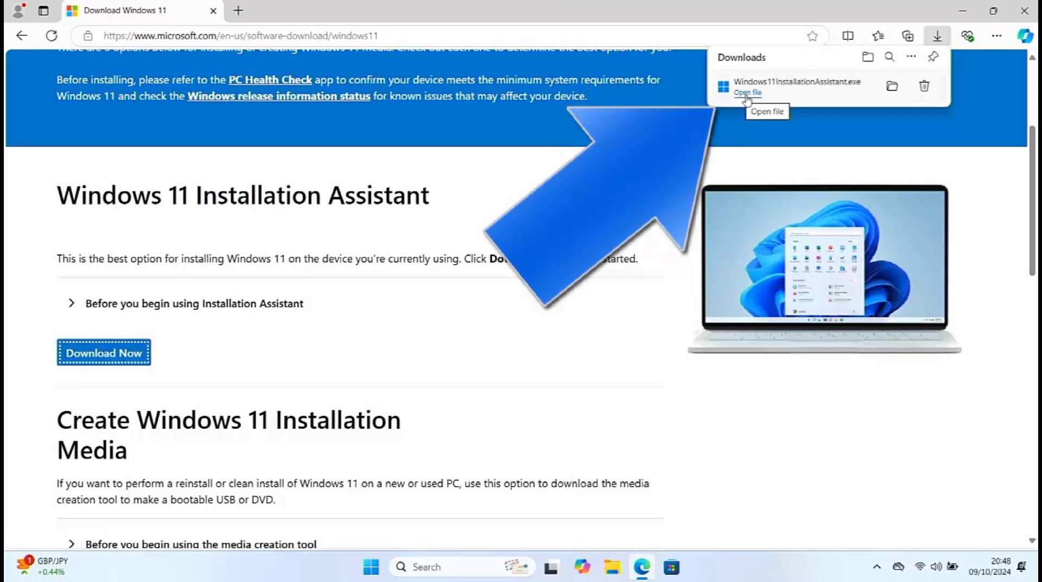
left_click(747, 94)
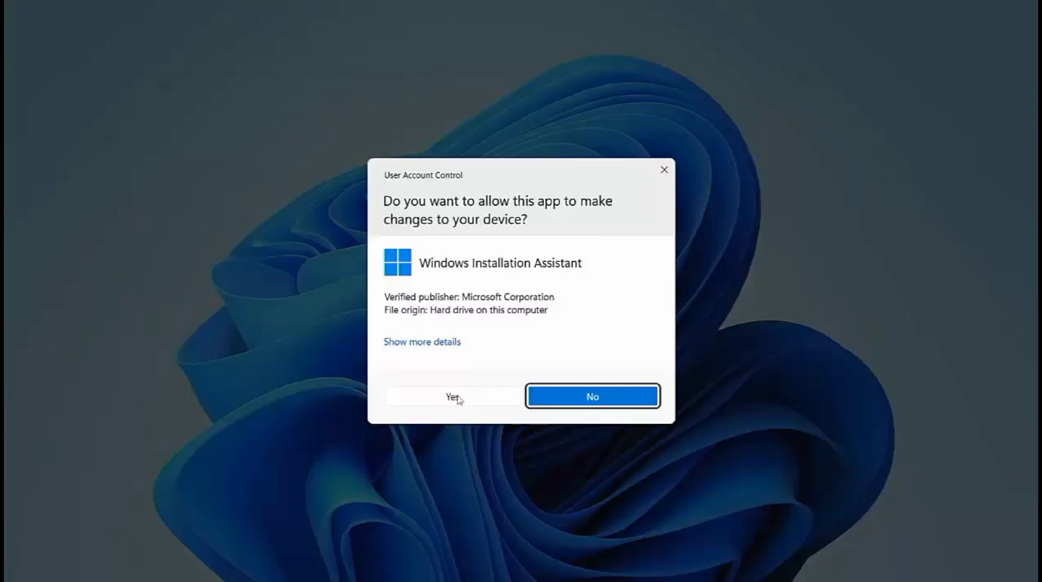
left_click(456, 398)
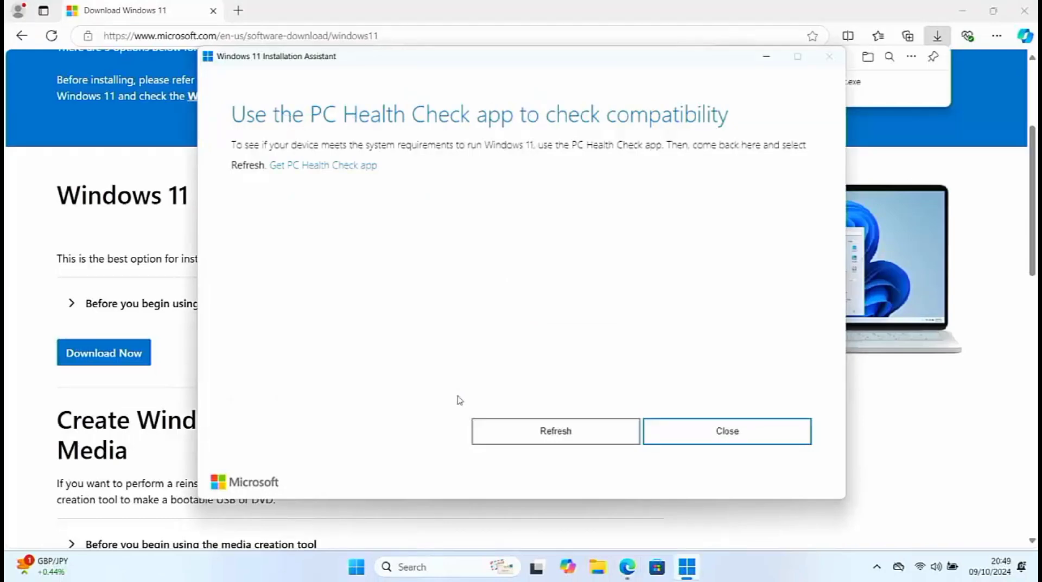
Step: Download the PC Health Check app from the Installation Assistant, install it with the license agreement accepted, and open it
left_click(320, 168)
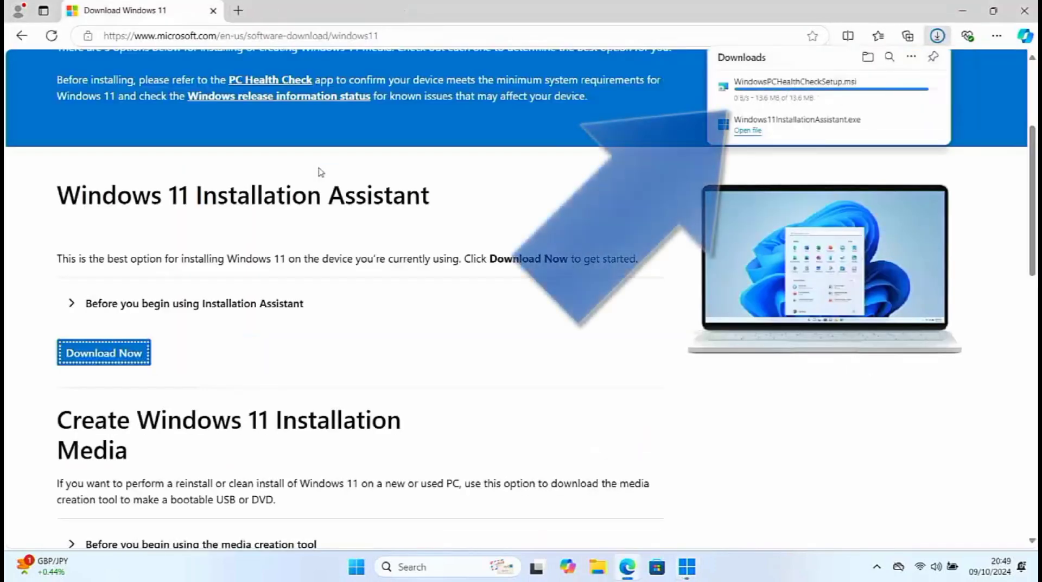
left_click(747, 94)
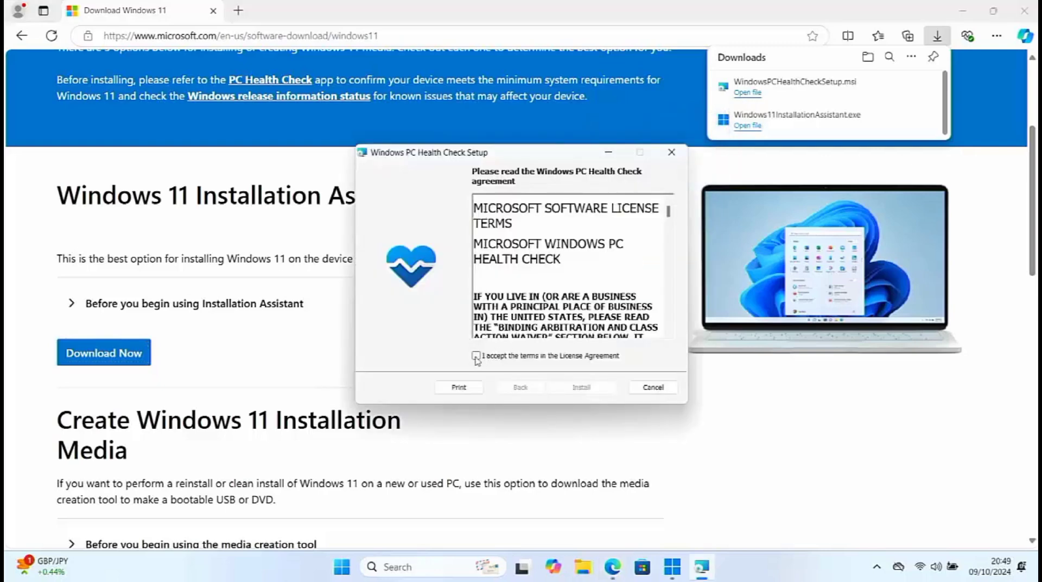
left_click(476, 355)
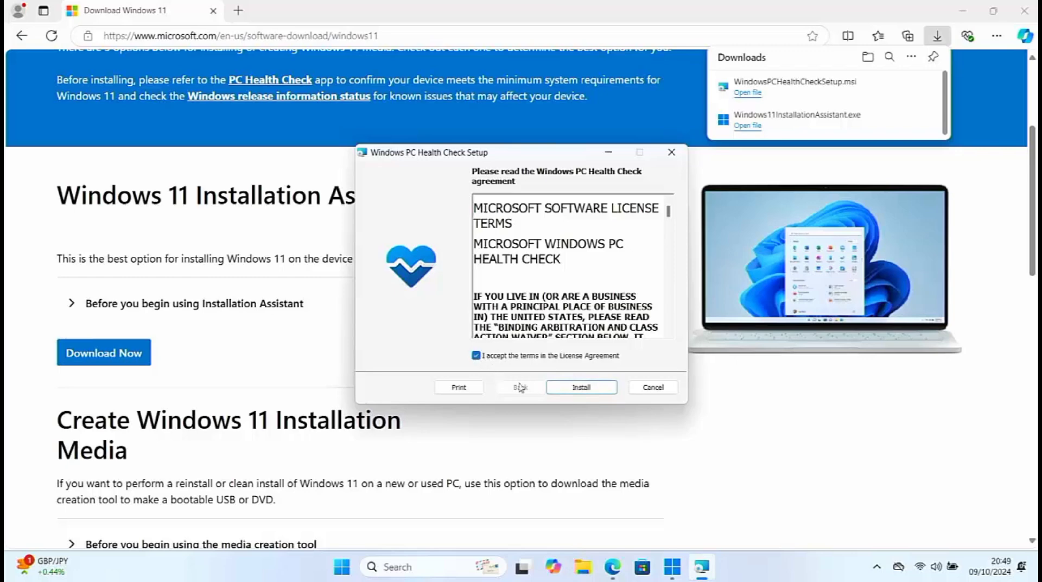
left_click(572, 386)
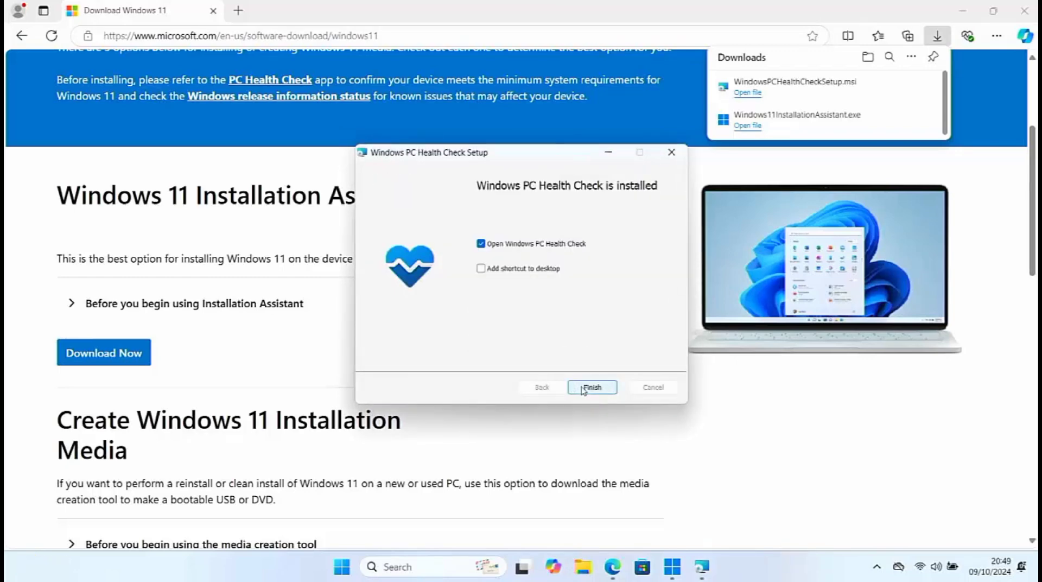
left_click(583, 388)
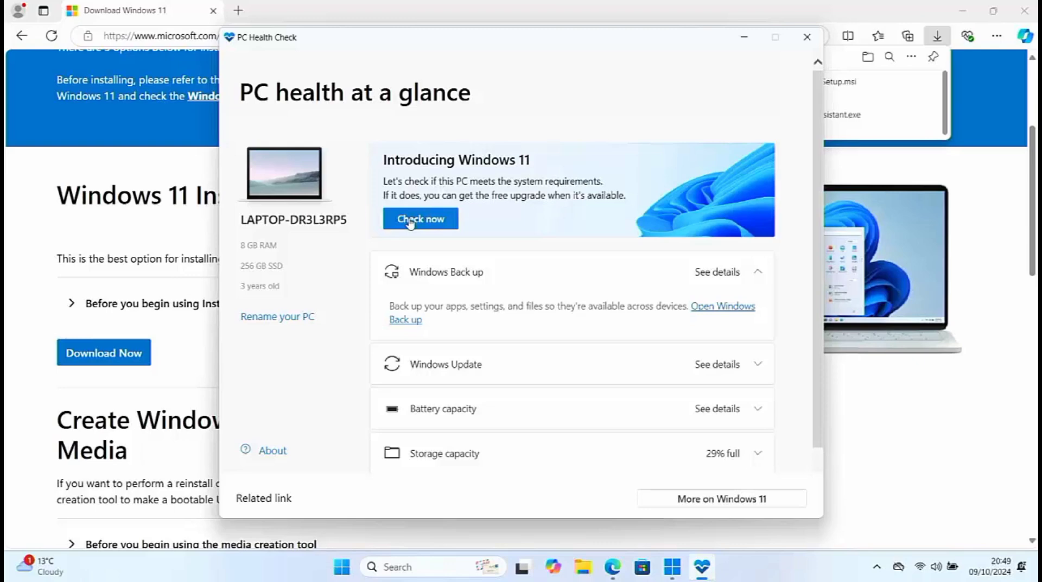
Step: Check whether this PC meets the Windows 11 requirements, and close PC Health Check and the browser
left_click(432, 220)
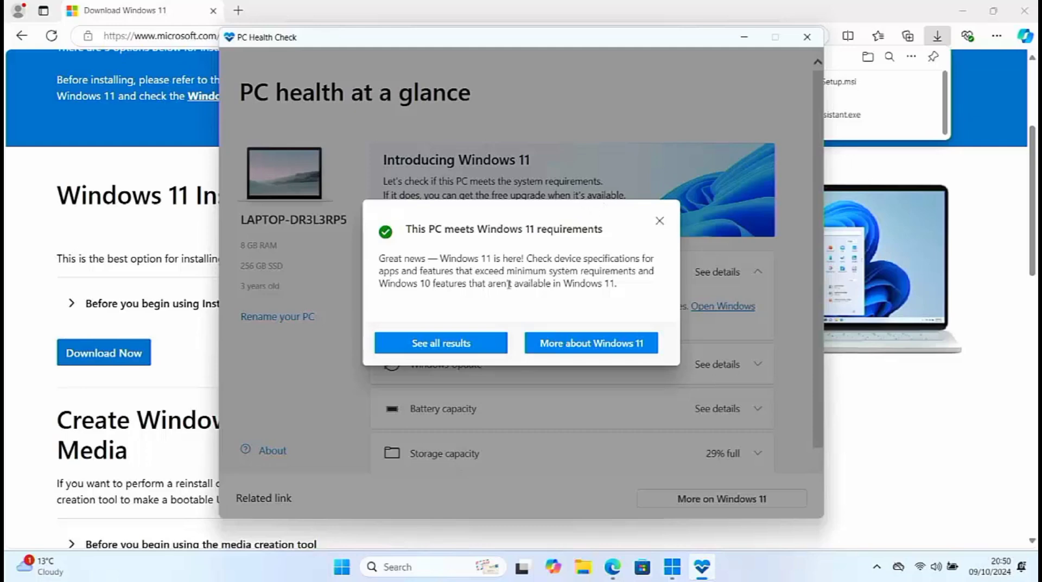
left_click(659, 222)
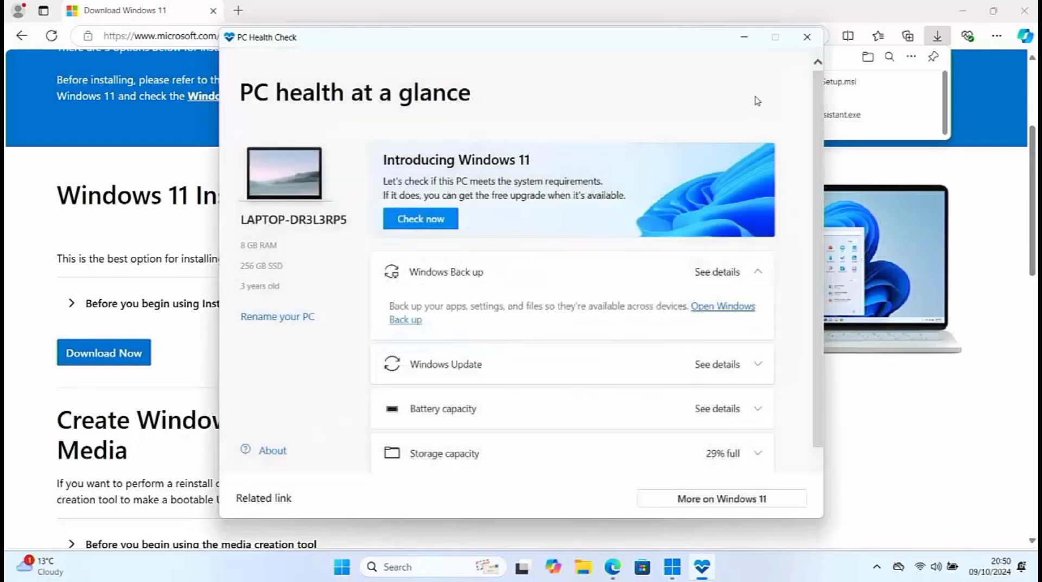
left_click(806, 36)
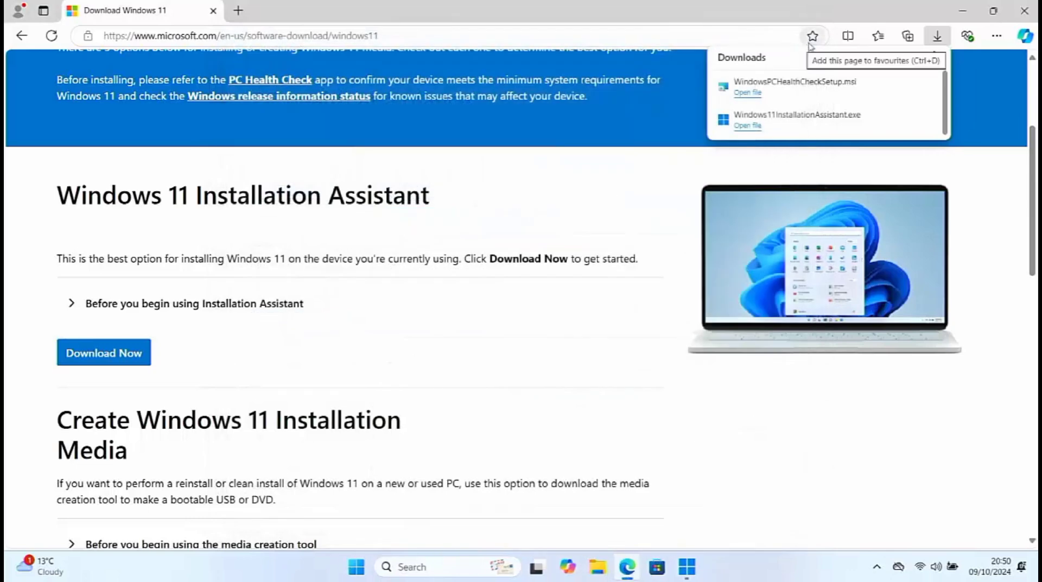
left_click(1032, 12)
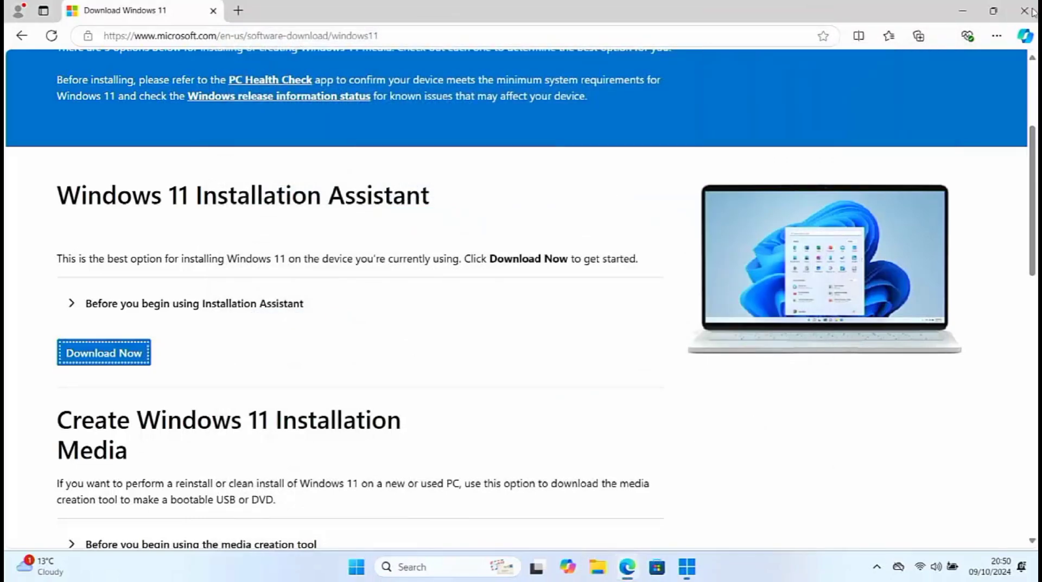
left_click(1032, 12)
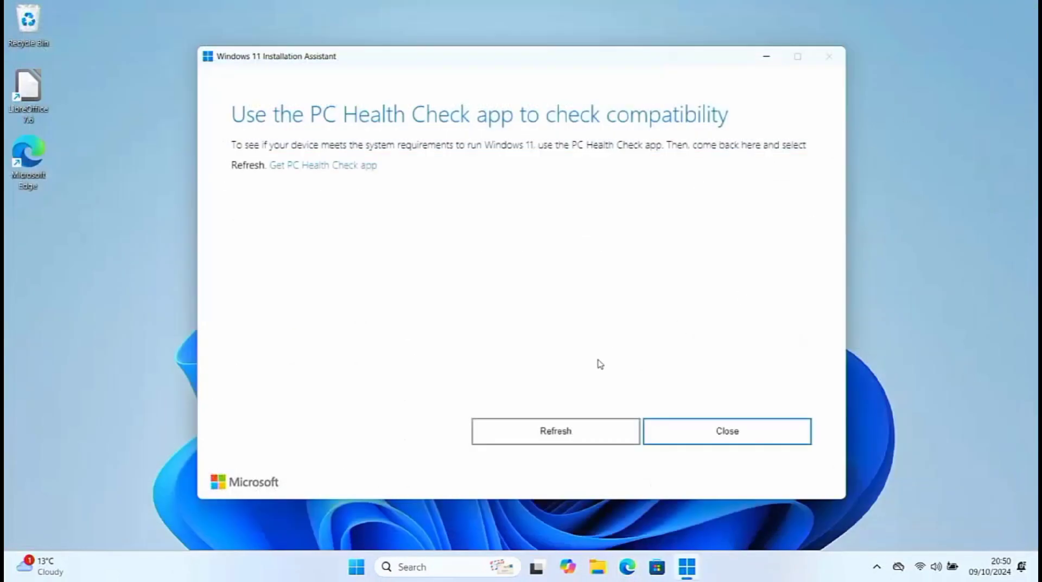
Step: Refresh the compatibility check in the Installation Assistant, accept the license terms to start installing Windows 11, and cancel the download
left_click(549, 443)
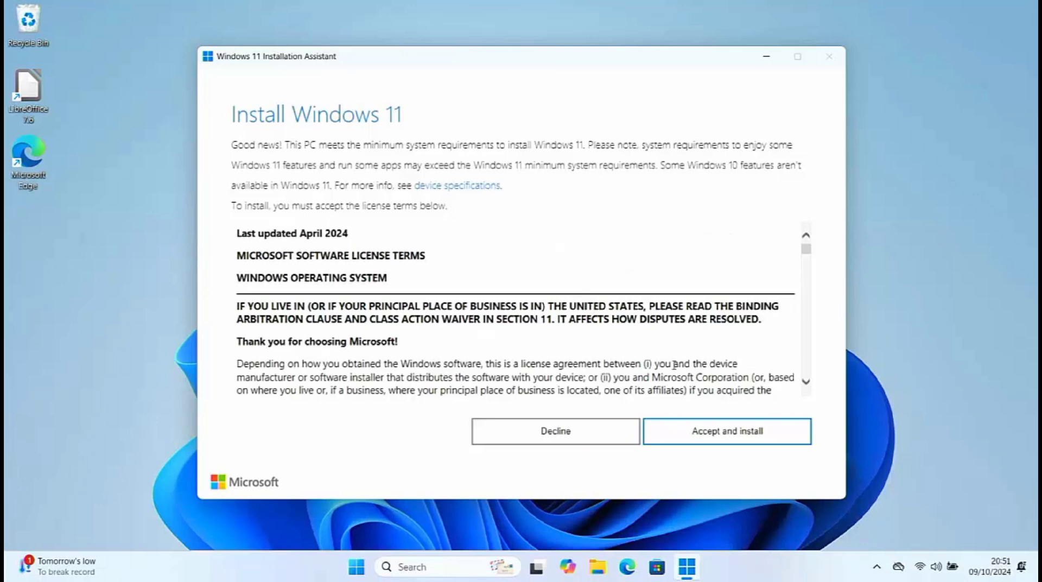
left_click(708, 439)
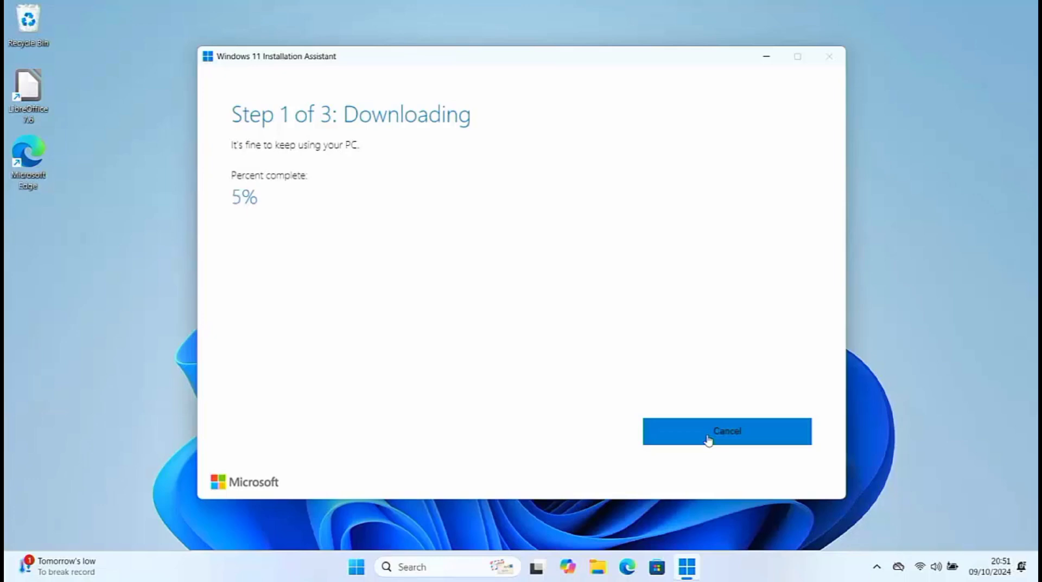
left_click(708, 439)
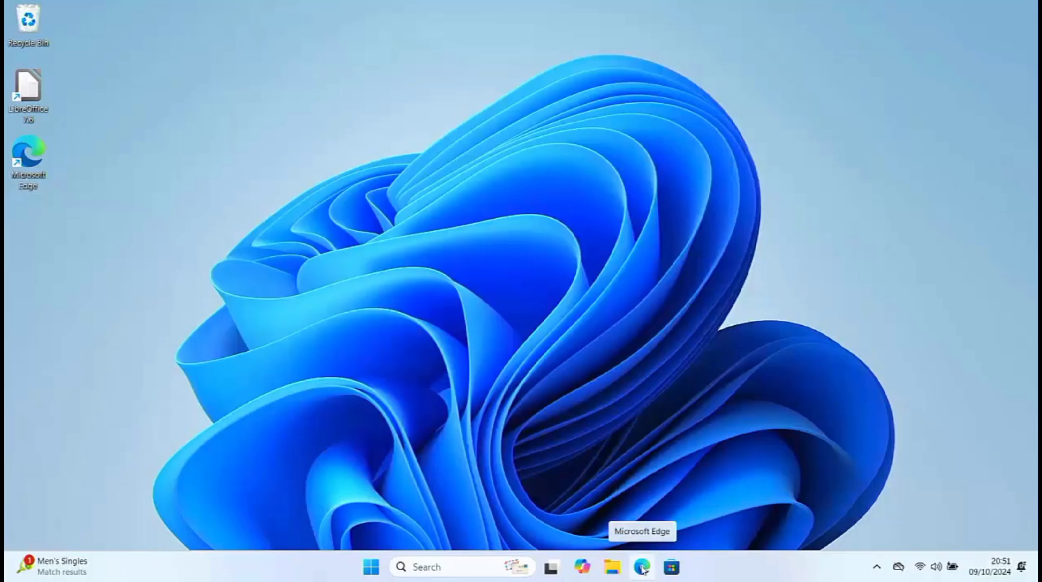
Step: Switch to Microsoft Edge and reopen the Download Windows 11 page at microsoft.com/software-download/windows11
left_click(642, 567)
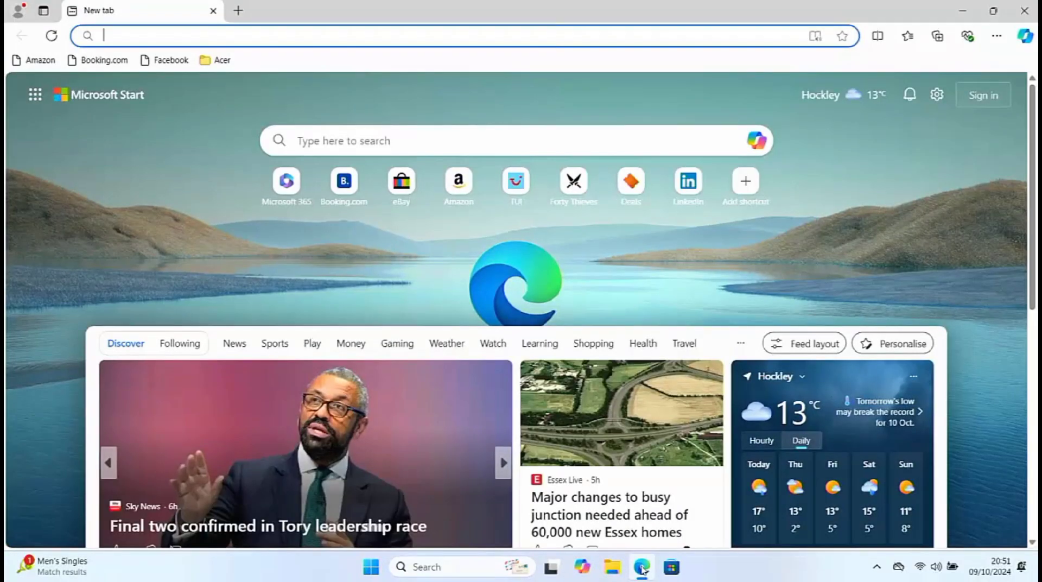
type("mi")
key("Down")
key("Down")
key("Down")
key("Down")
key("Down")
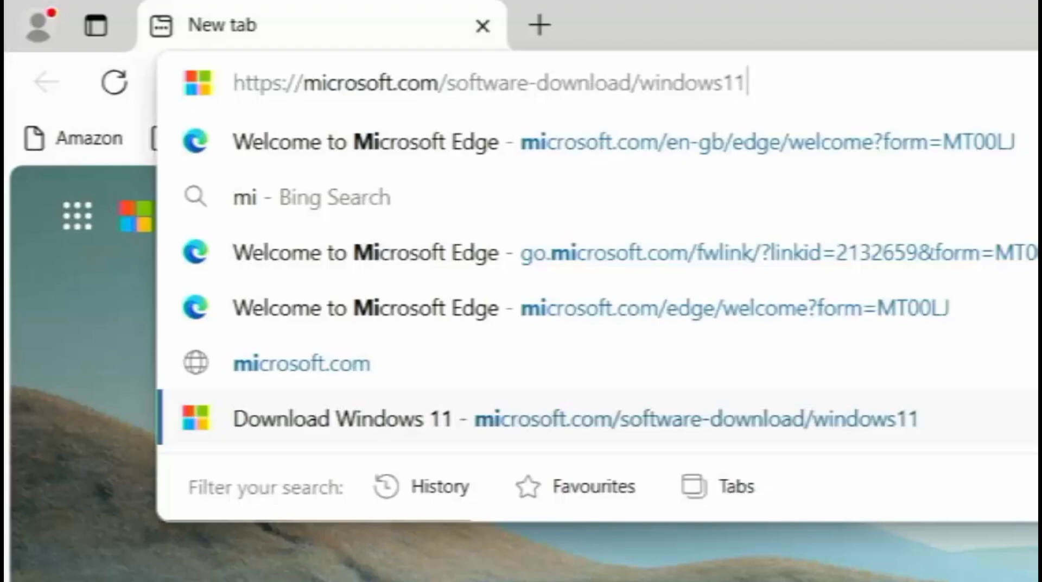
key("Return")
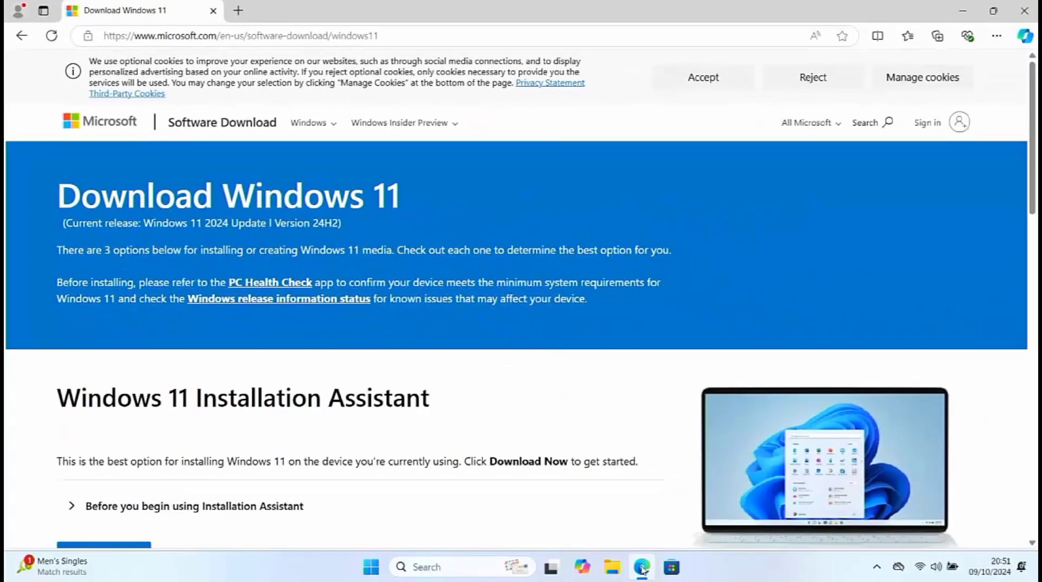
Step: Choose Windows 11 (multi-edition ISO for x64 devices) as the disk image and request its download
scroll(243, 423, "down", 10)
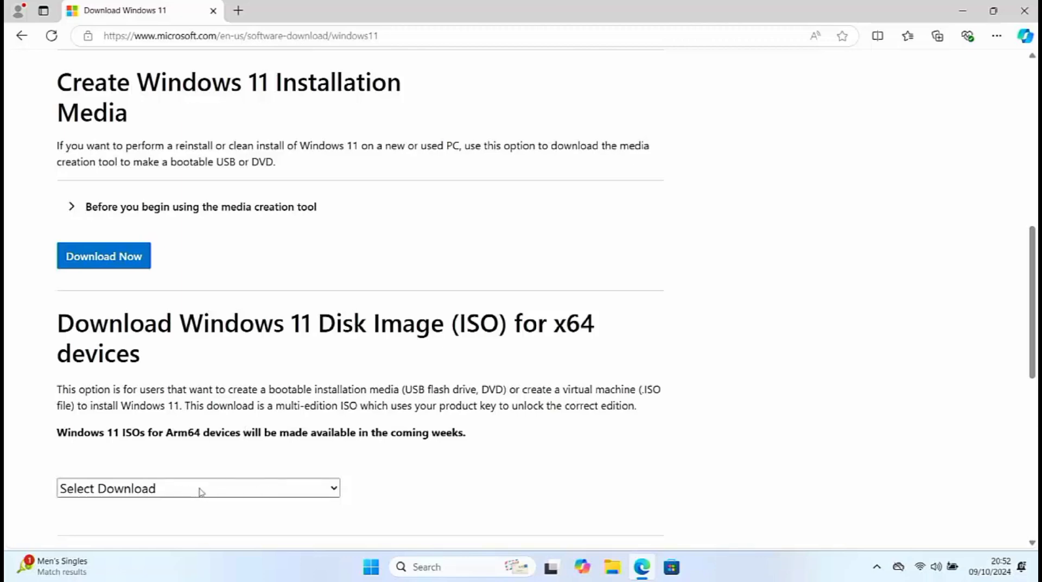
left_click(320, 489)
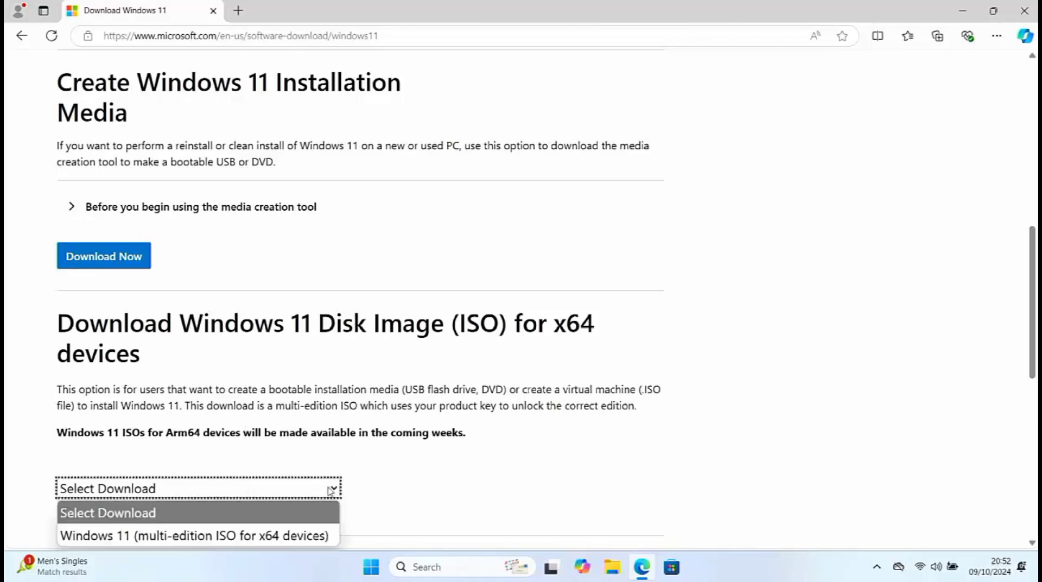
left_click(210, 535)
scroll(218, 503, "down", 2)
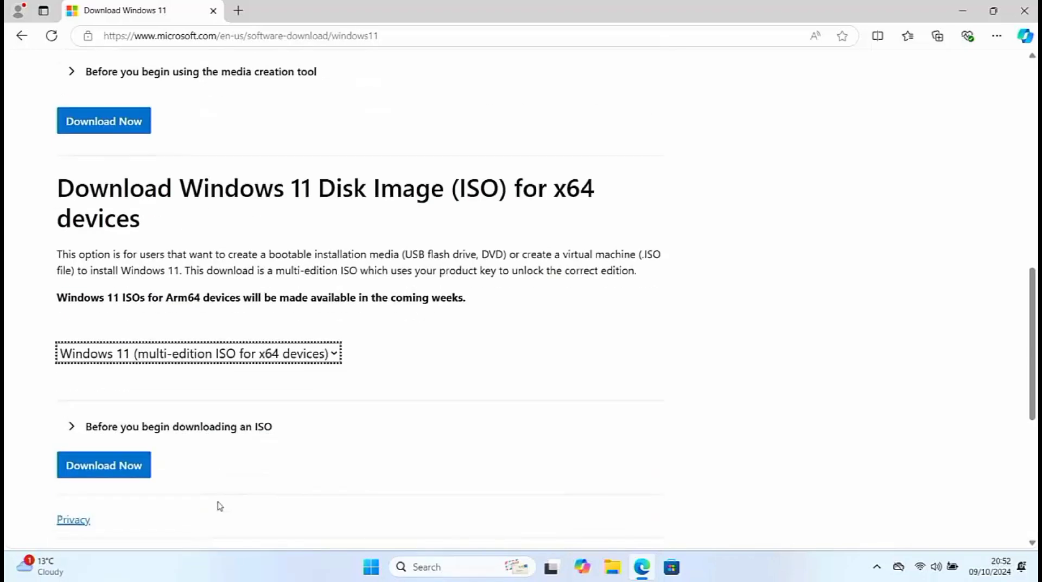
left_click(105, 470)
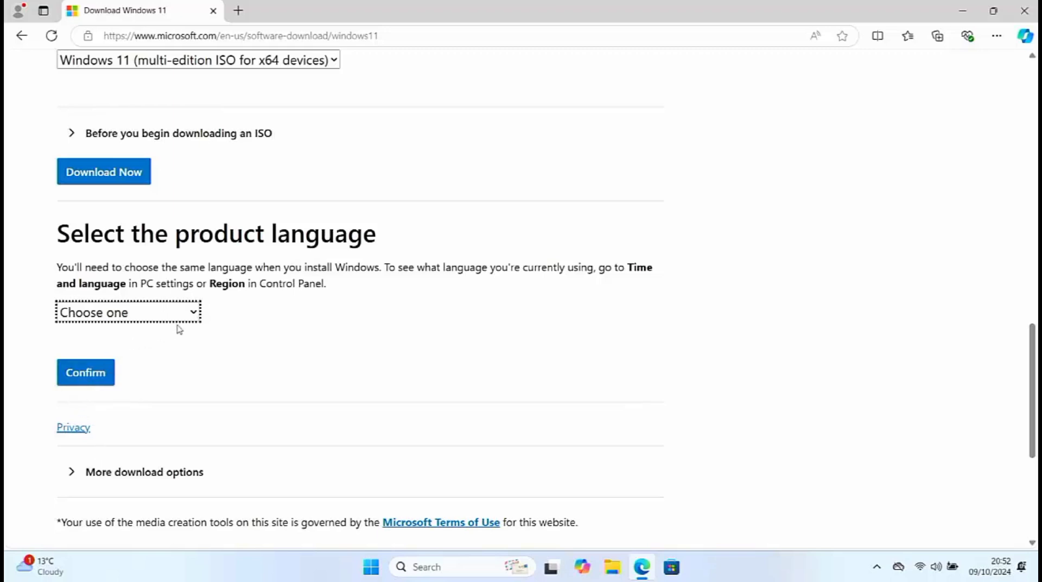
Step: Confirm English International as the product language and start the 64-bit ISO download
left_click(193, 313)
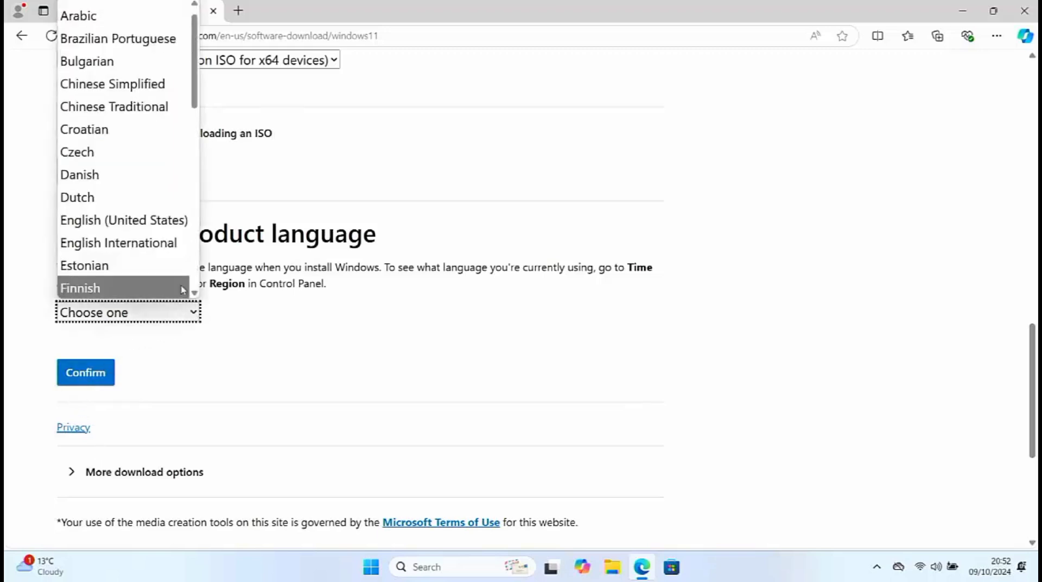
left_click(151, 239)
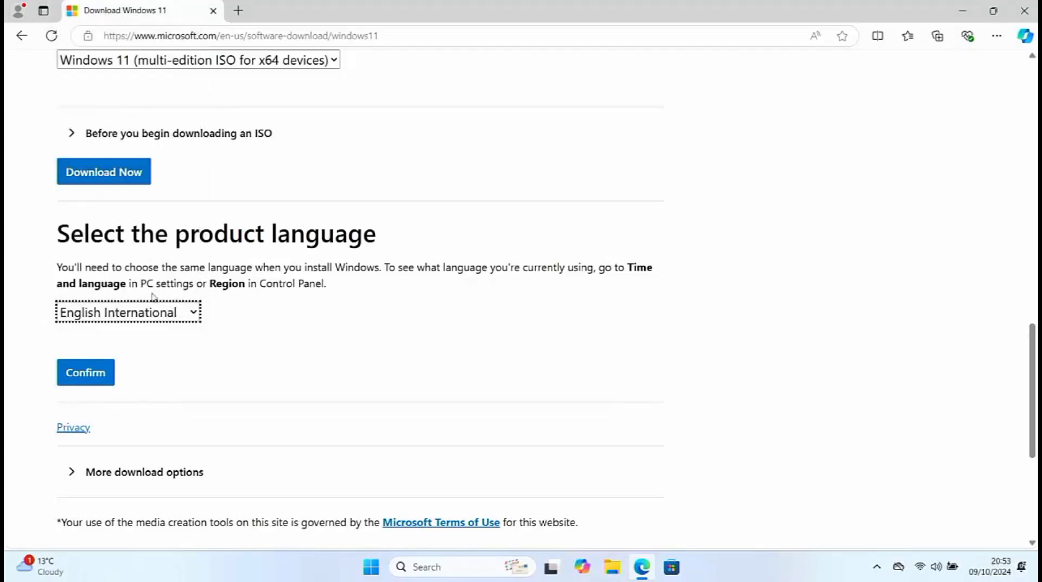
left_click(98, 374)
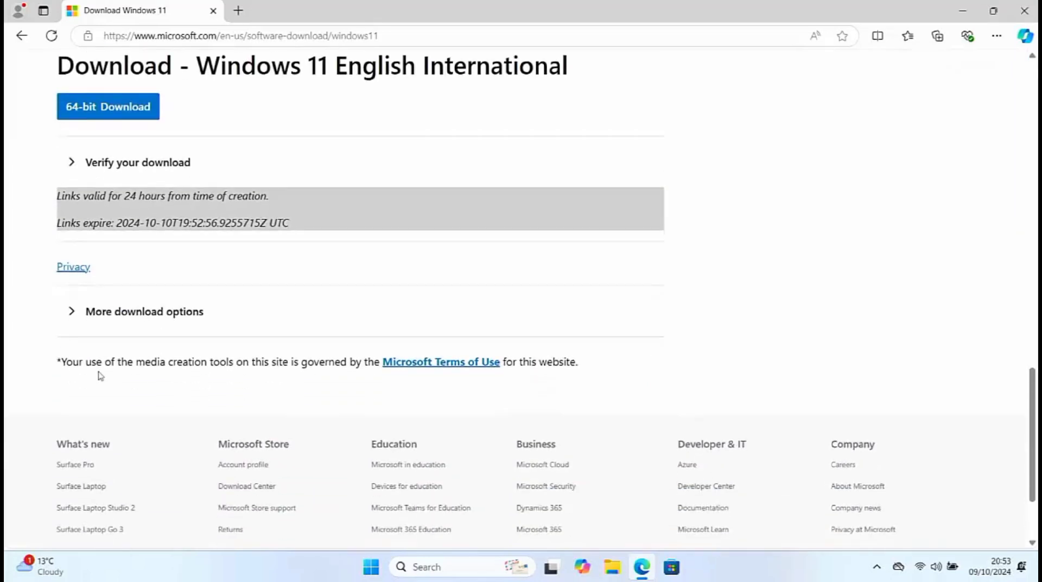
left_click(79, 111)
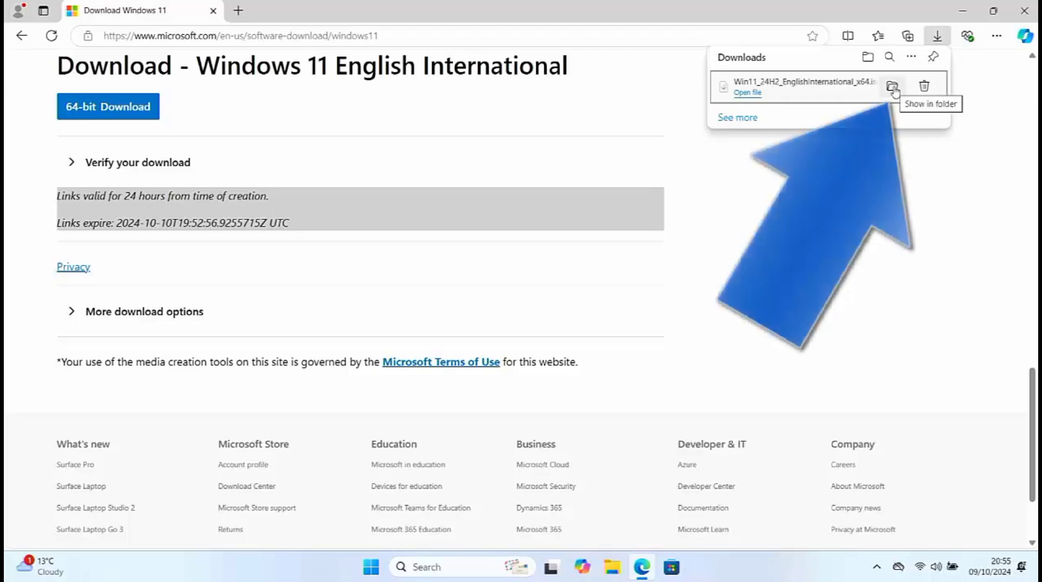
Step: Show the downloaded Win11_24H2_EnglishInternational_x64 disk image in its folder and close the browser
left_click(892, 88)
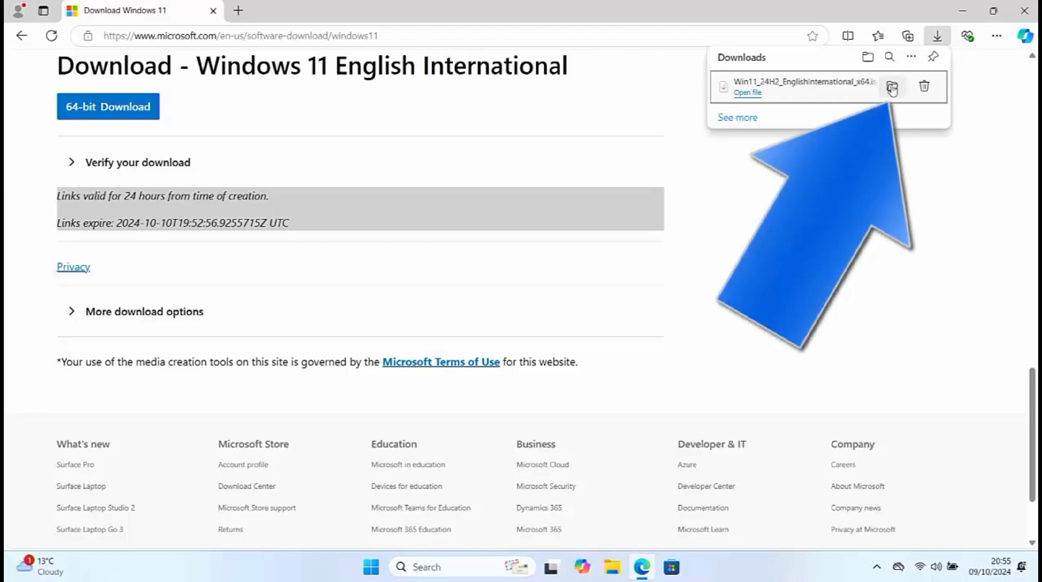
left_click(1026, 11)
left_click(890, 88)
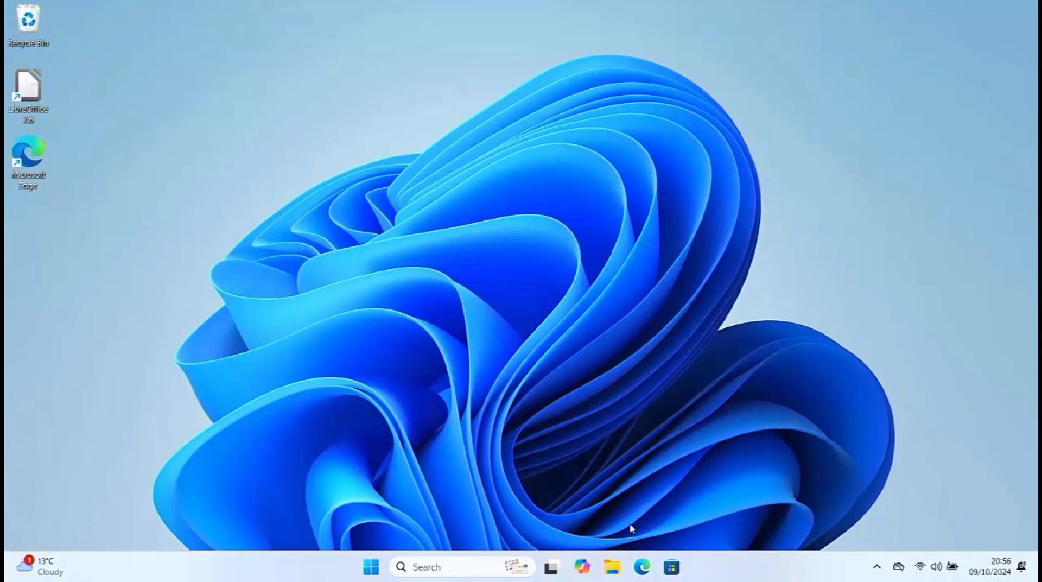
Step: Mount the Win11_24H2_EnglishInternational_x64 disk image stored in the Downloads folder
left_click(612, 566)
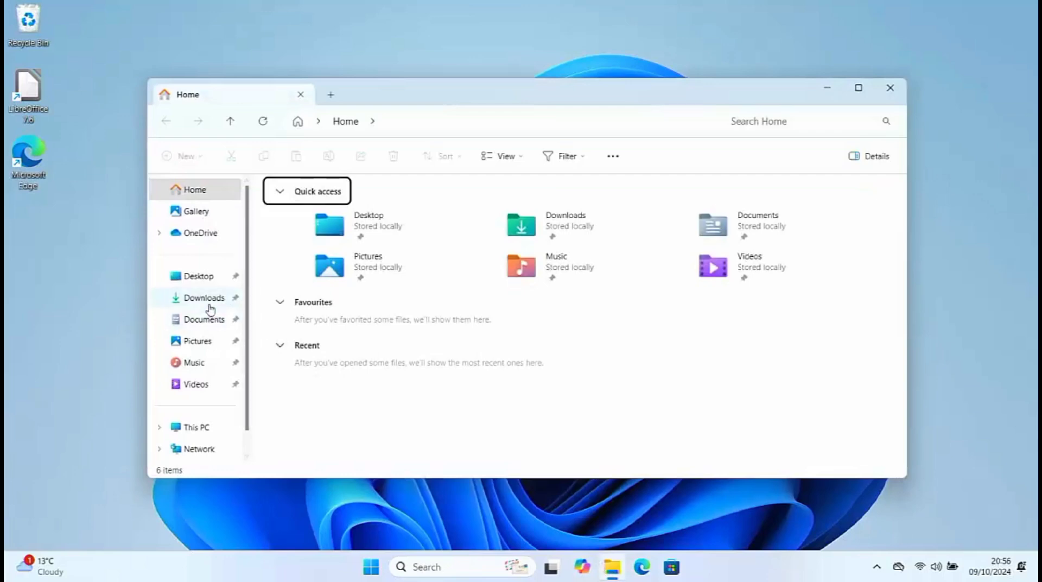
left_click(559, 231)
double_click(559, 231)
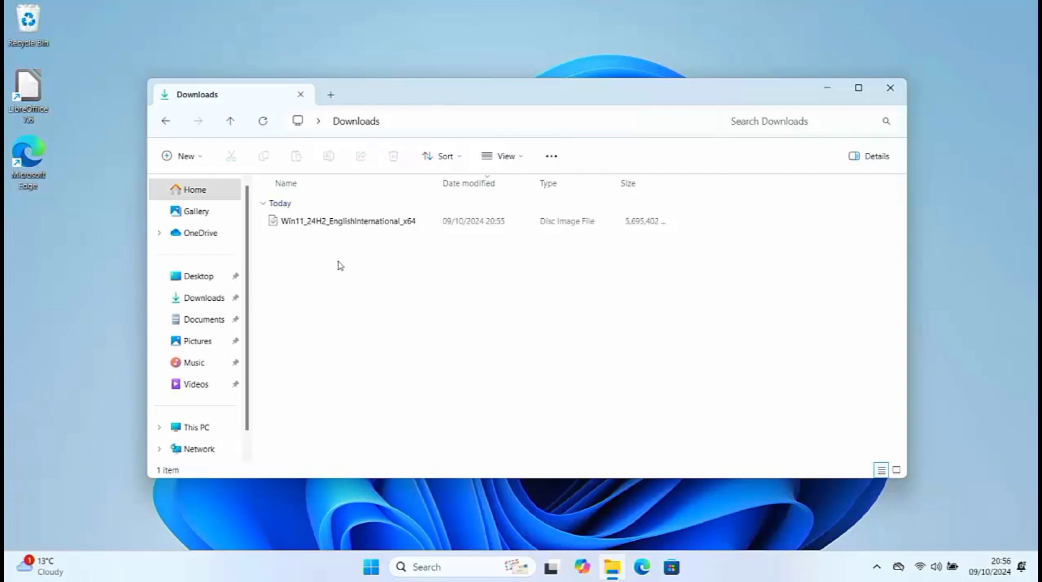
left_click(337, 226)
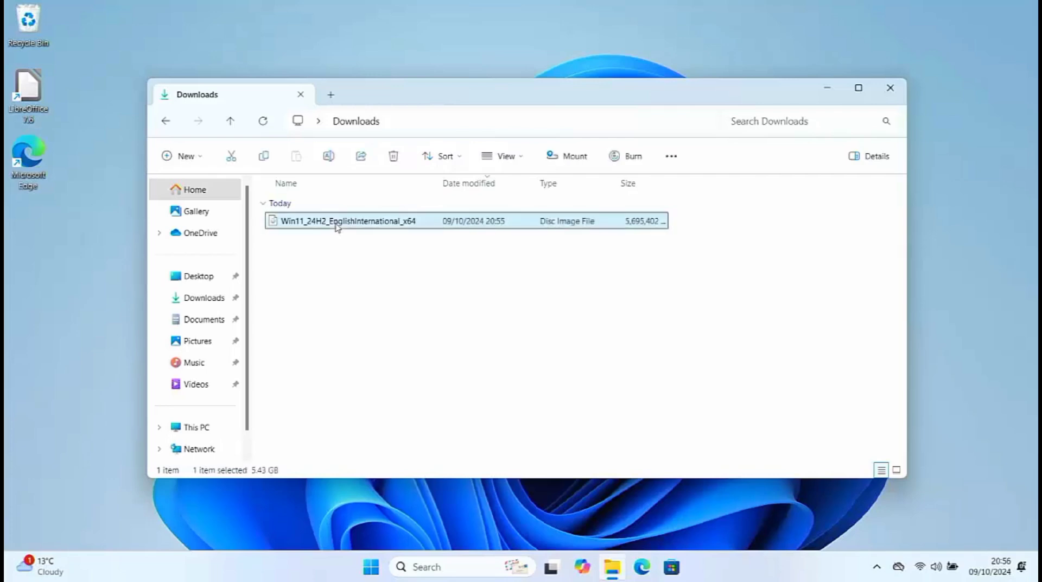
right_click(337, 226)
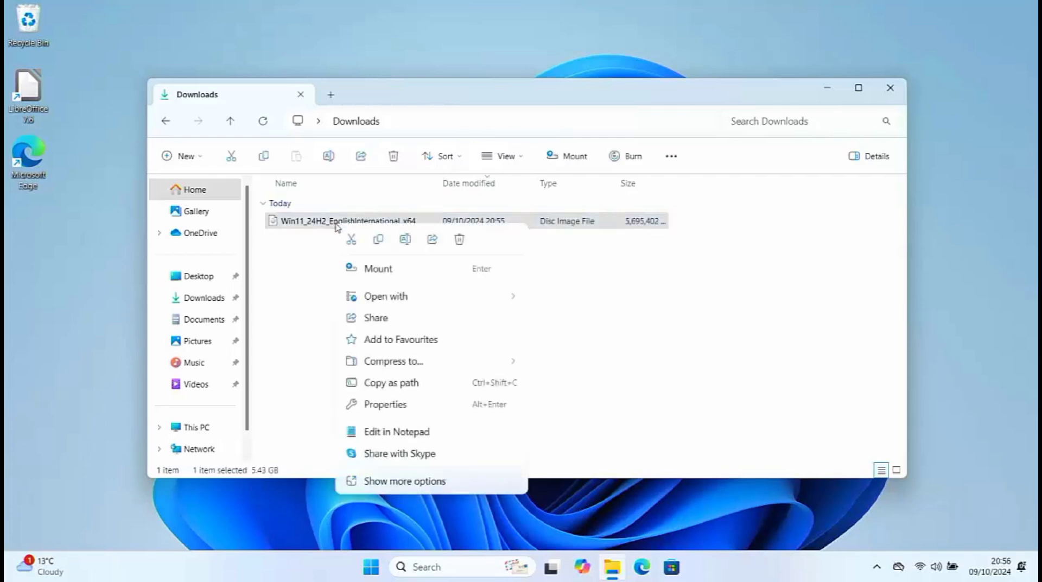
left_click(392, 270)
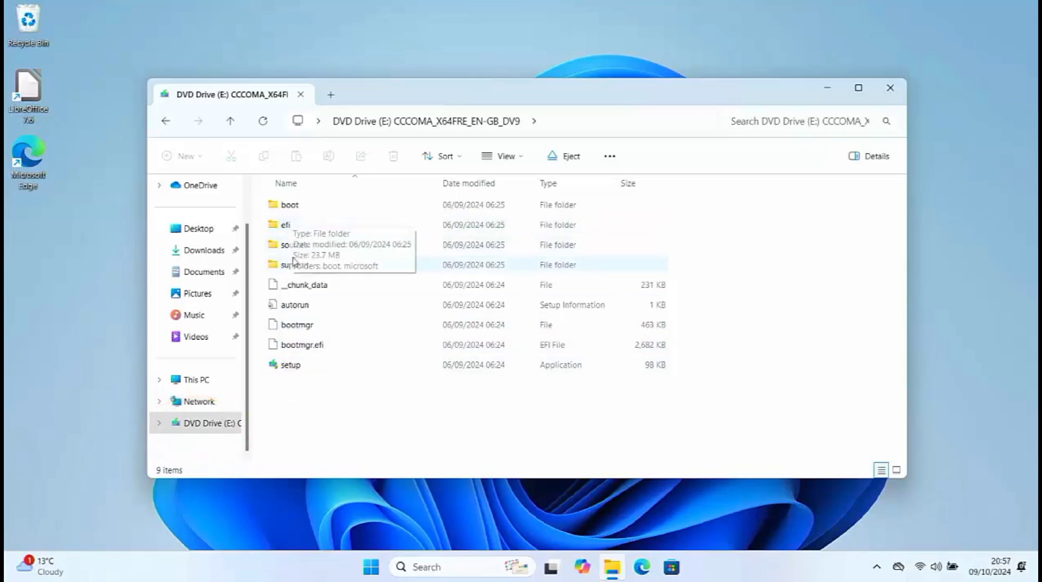
Step: Run setup from the mounted disk image, allow it to make changes, and continue past the Install Windows 11 introduction
double_click(291, 365)
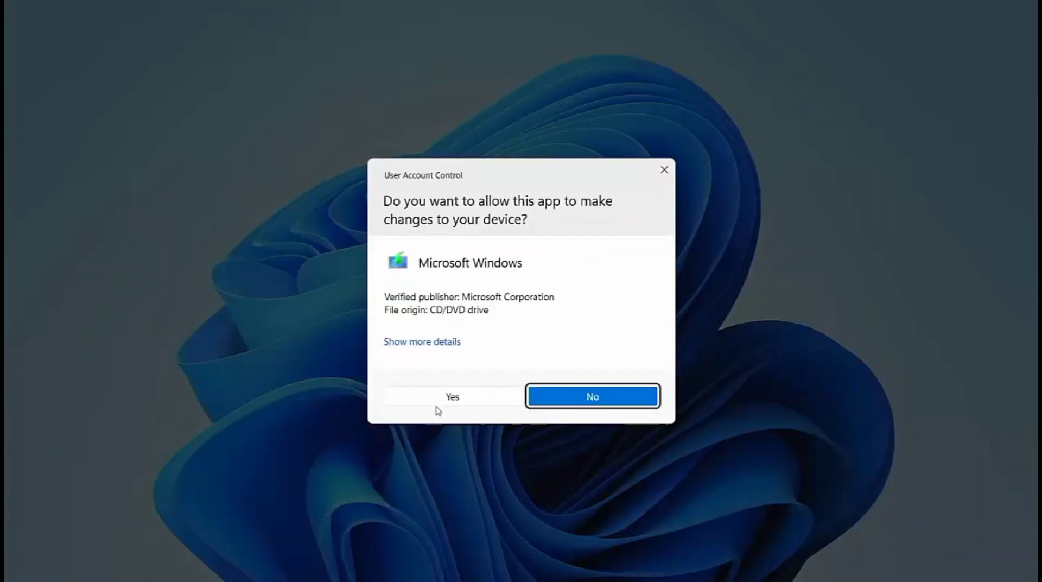
left_click(400, 398)
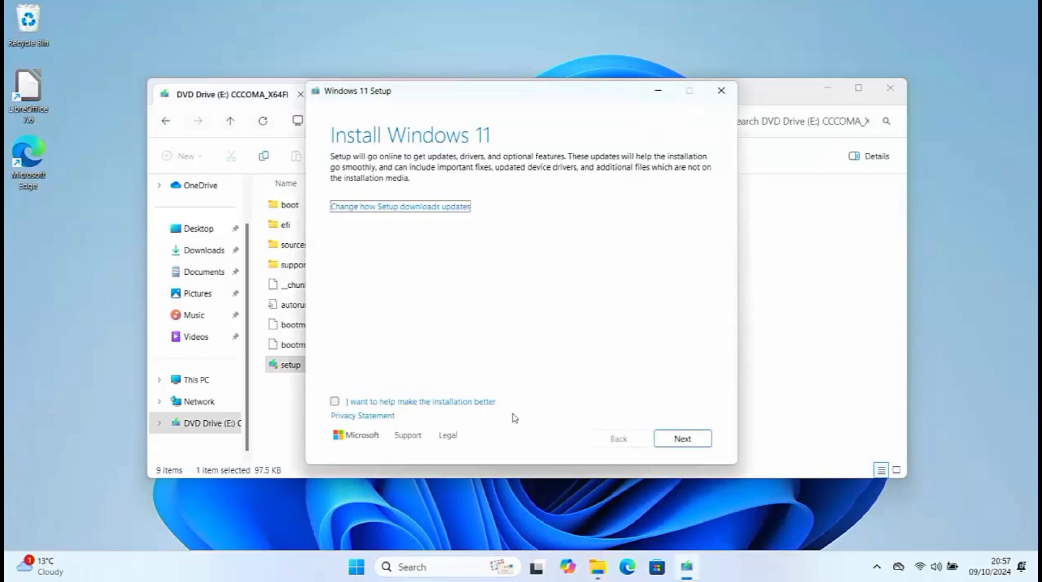
left_click(666, 440)
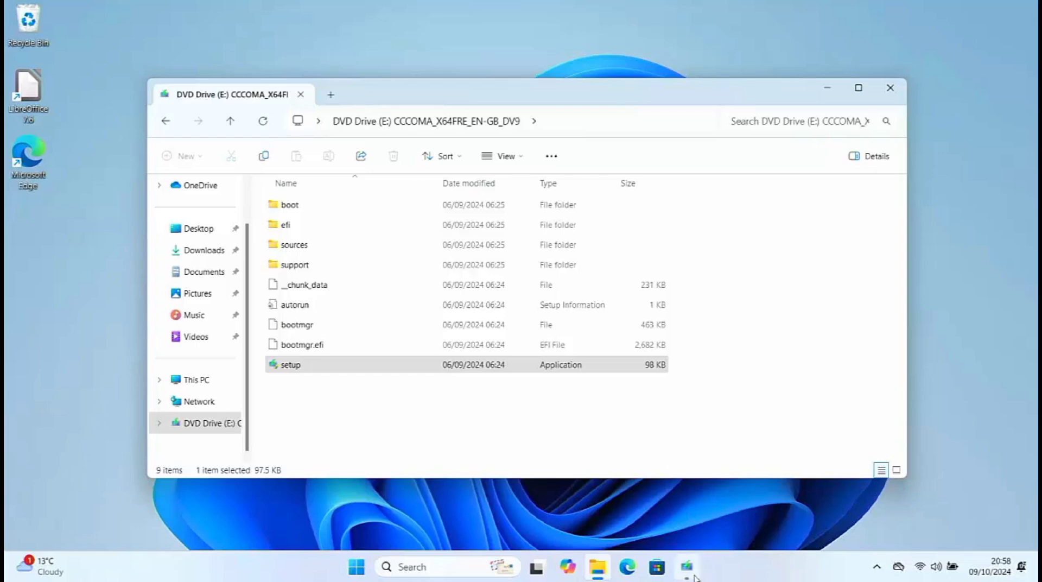
Step: Bring the hidden Windows 11 Setup window back into view and accept the licence terms
mouse_move(692, 570)
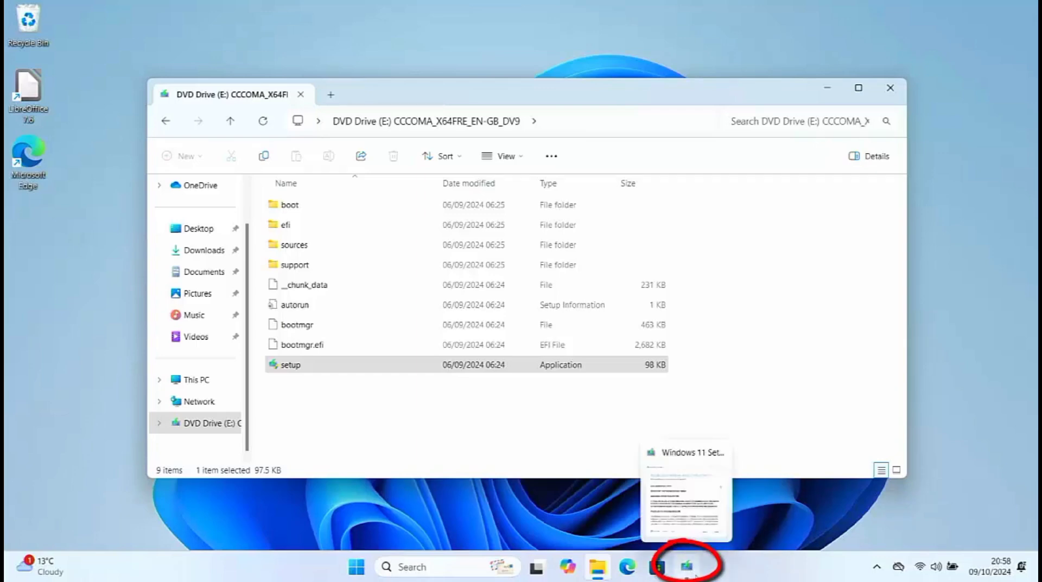
left_click(689, 570)
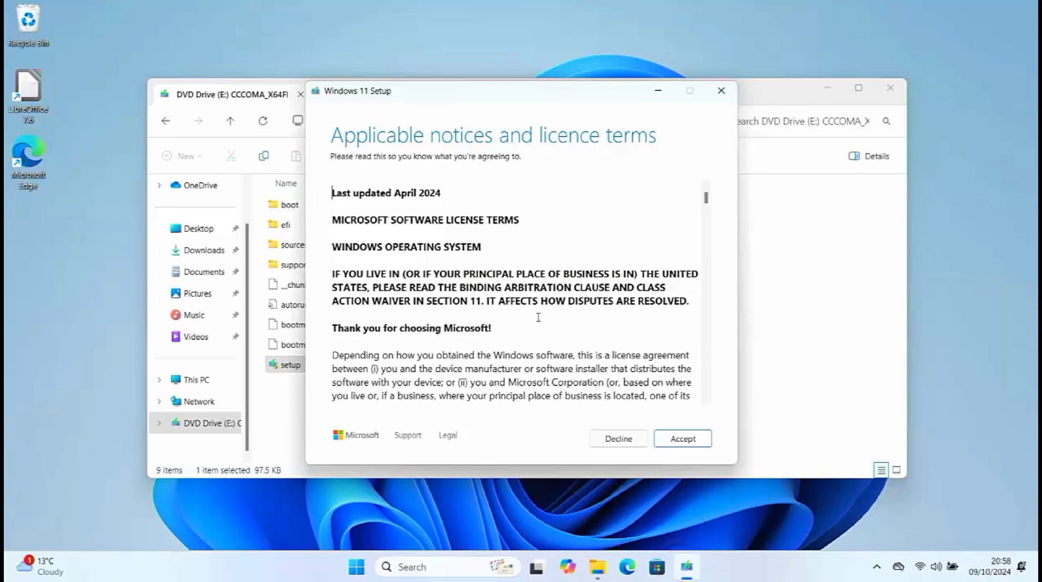
scroll(614, 366, "down", 15)
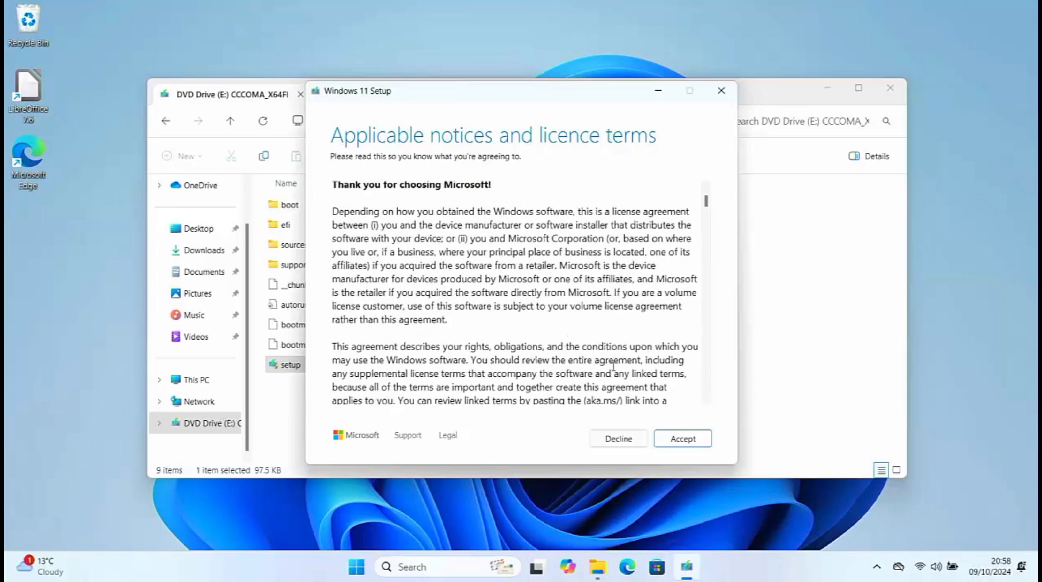
scroll(614, 366, "down", 3)
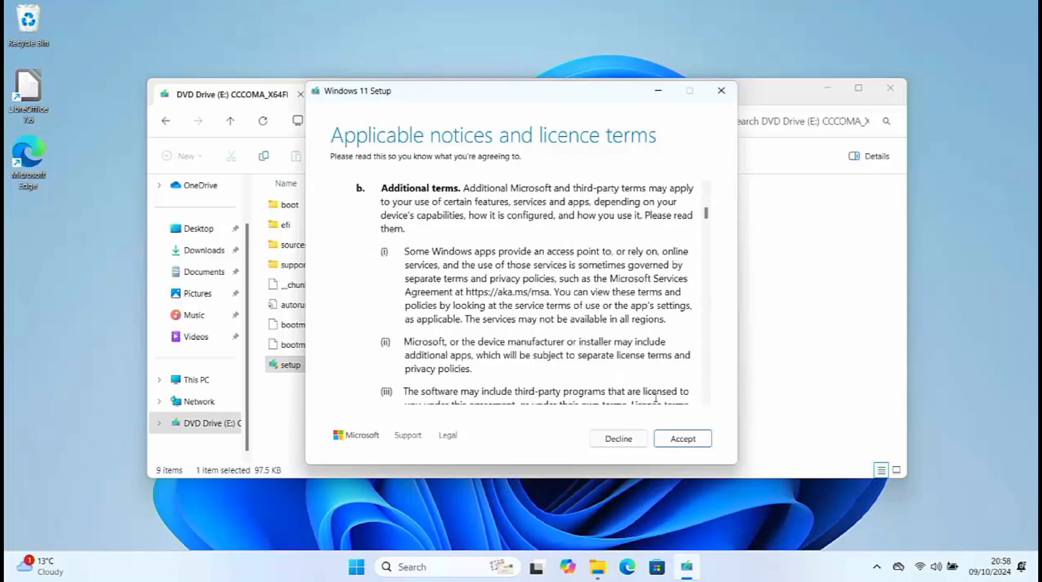
left_click(682, 438)
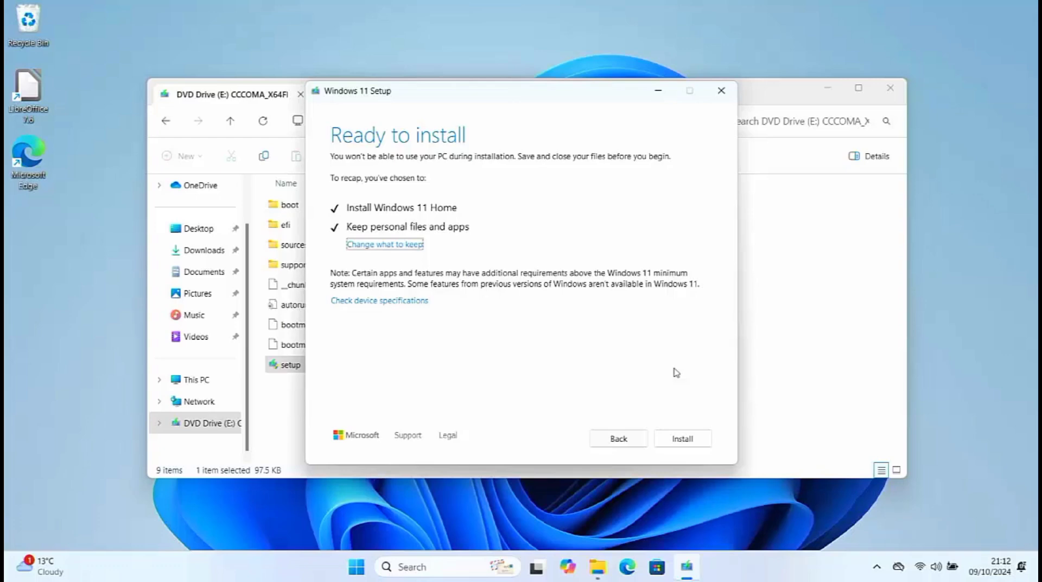
Step: Review the choices of what to keep, settle on Keep personal files and apps, and start the Windows 11 installation
left_click(417, 247)
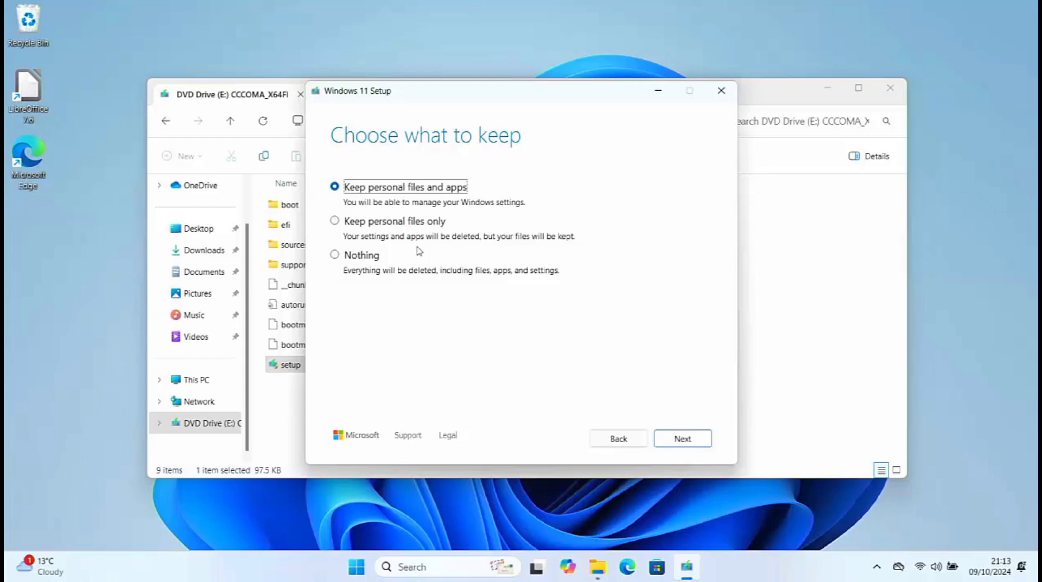
left_click(335, 222)
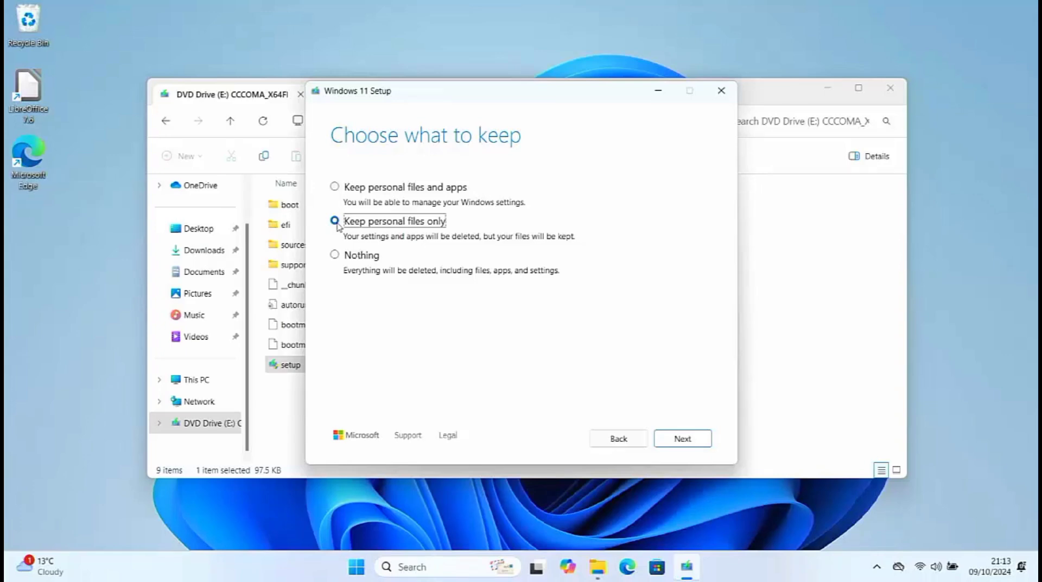
left_click(335, 255)
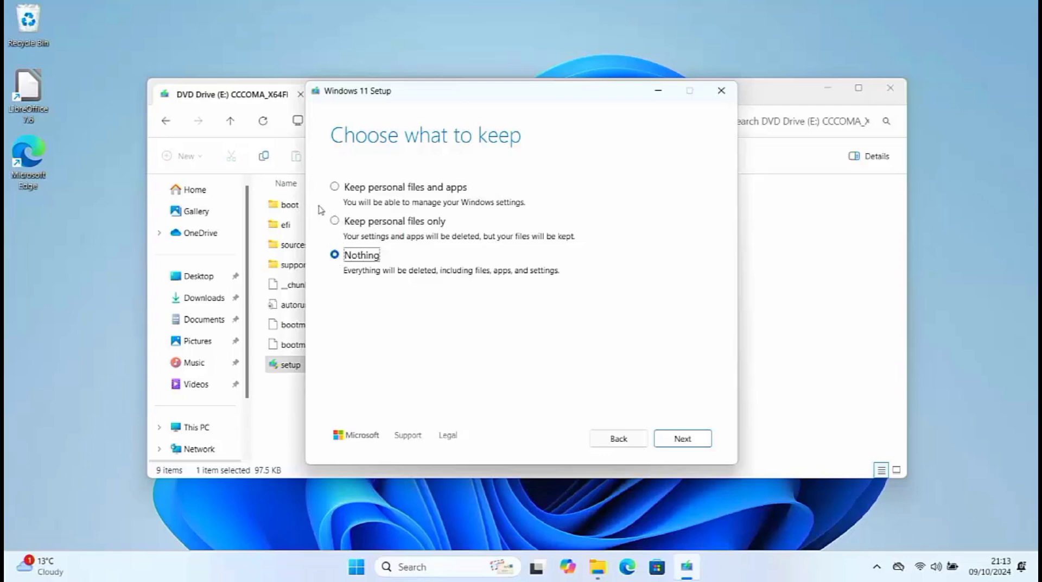
left_click(334, 187)
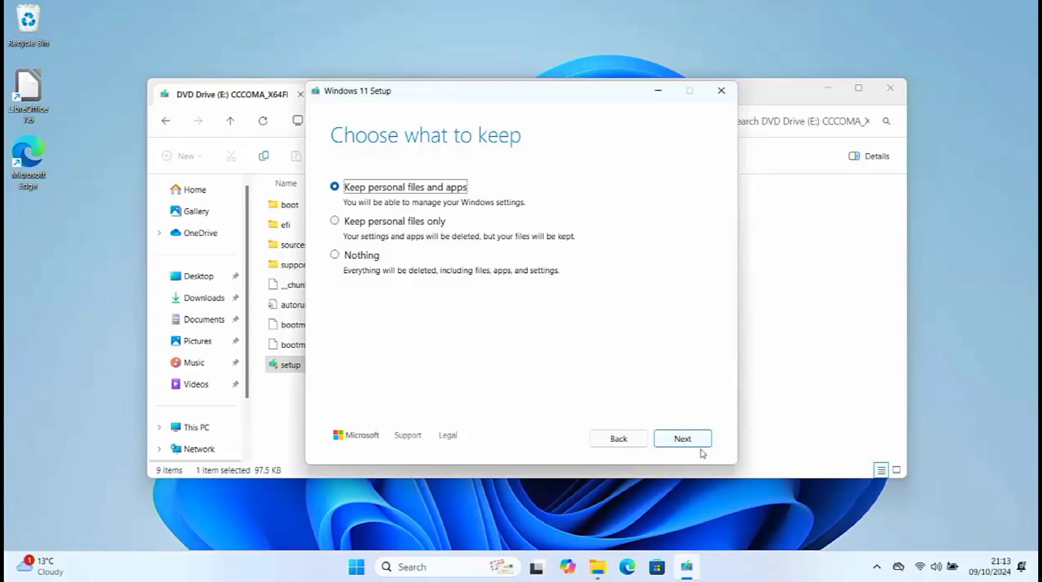
left_click(685, 439)
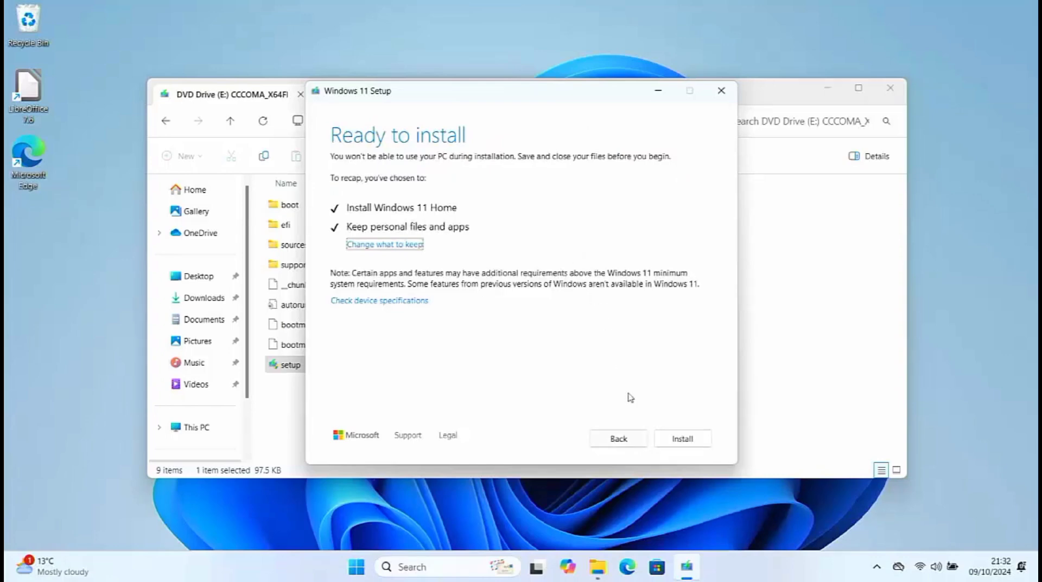
left_click(682, 439)
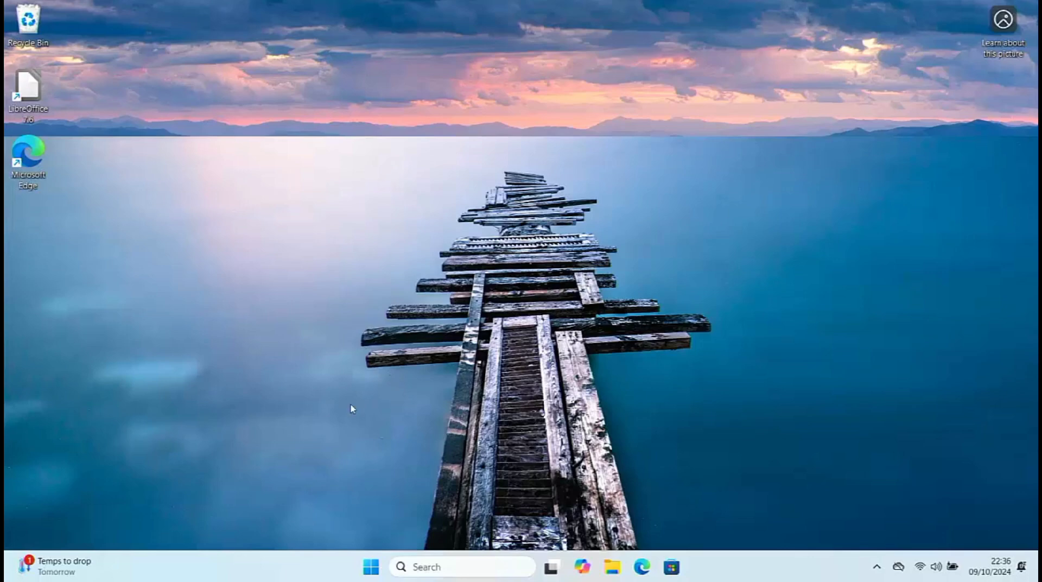
Step: Check the installed Windows edition, version and OS build in the system's About settings, then close Settings
left_click(371, 567)
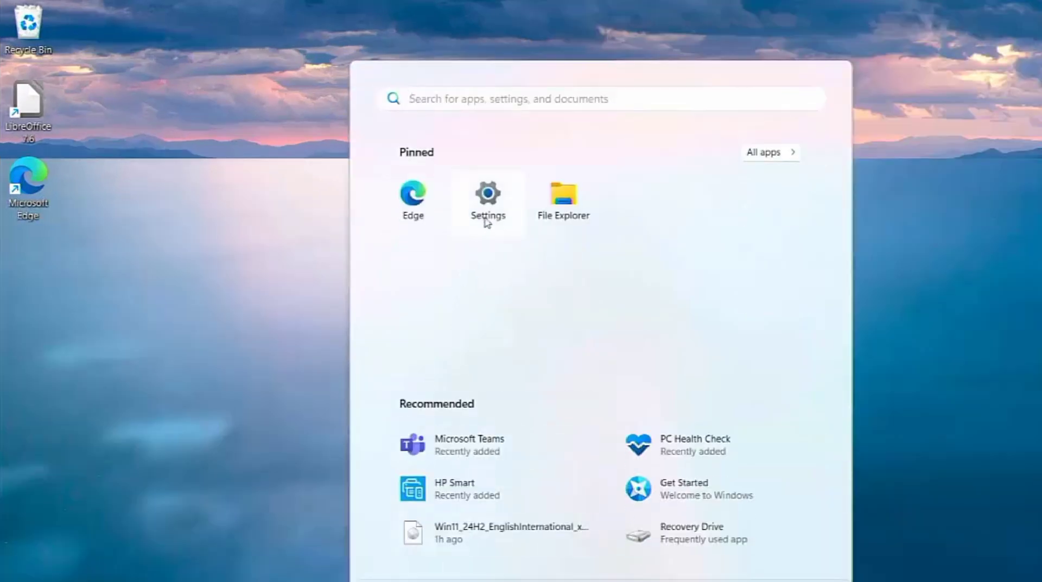
left_click(487, 217)
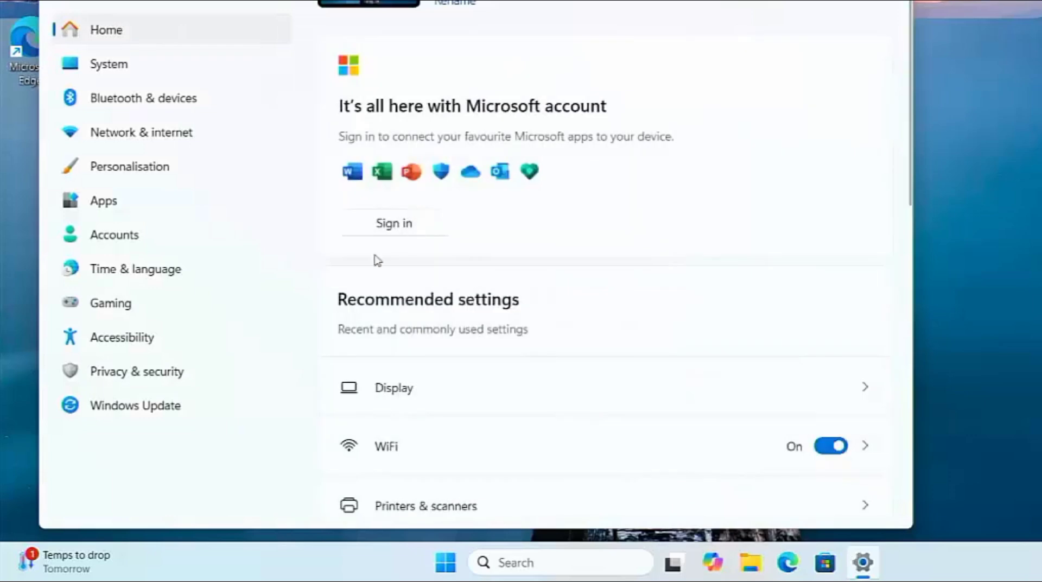
left_click(100, 67)
scroll(377, 355, "down", 5)
scroll(377, 356, "down", 6)
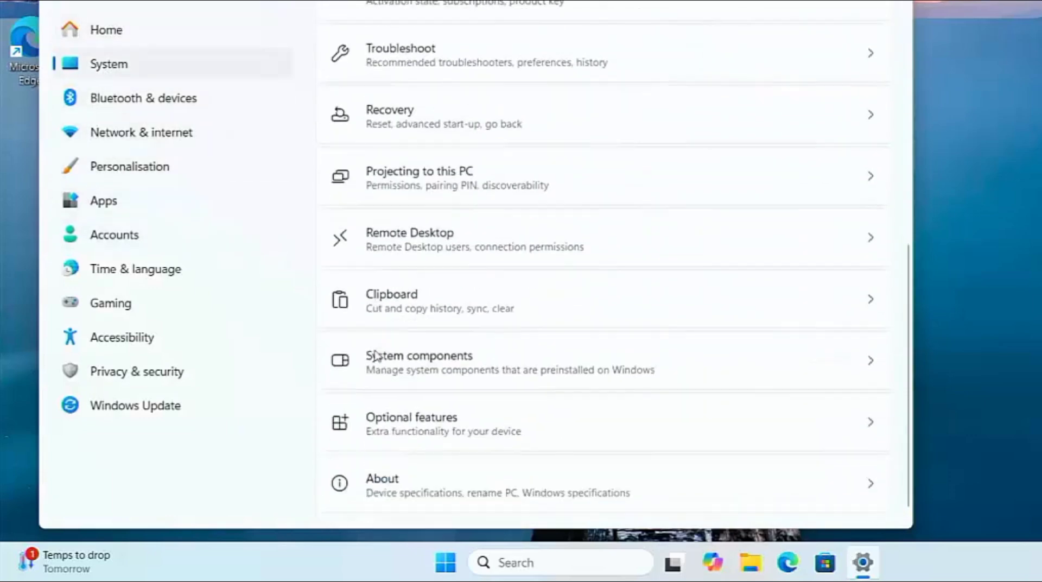
left_click(400, 463)
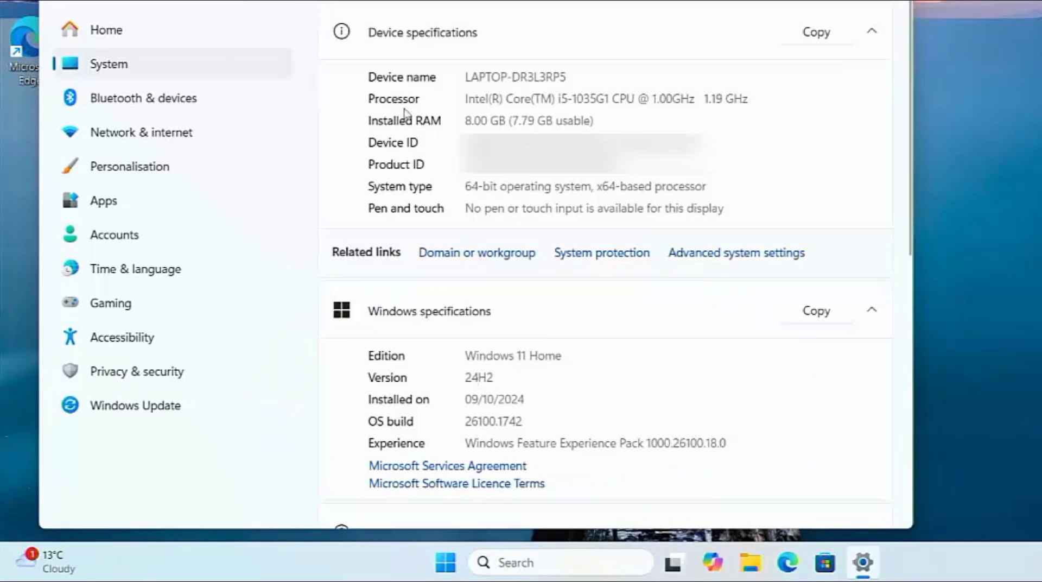
left_click(709, 12)
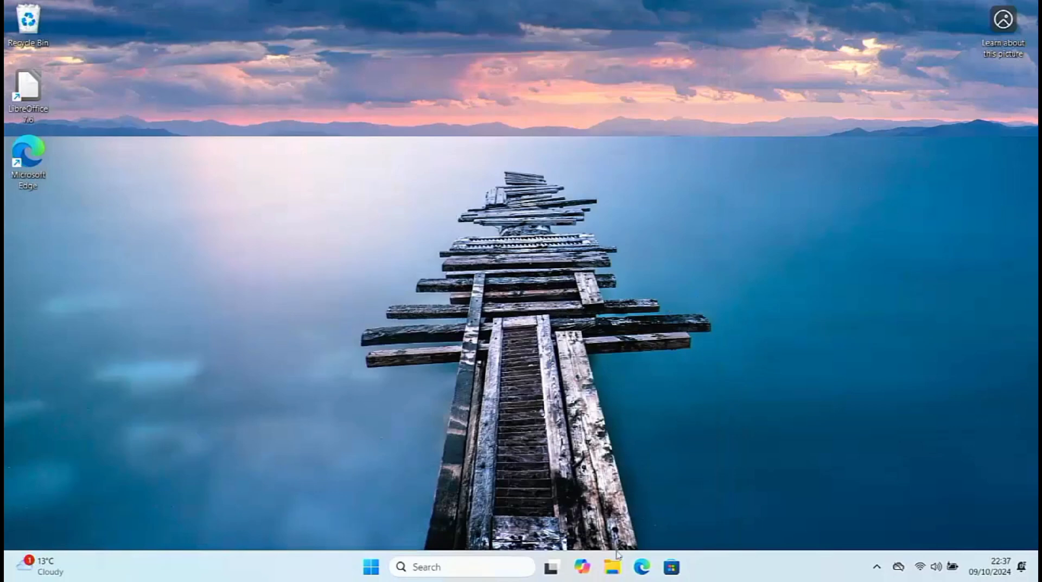
Step: Delete the Win11_24H2_EnglishInternational_x64 disk image from the Downloads folder
left_click(611, 567)
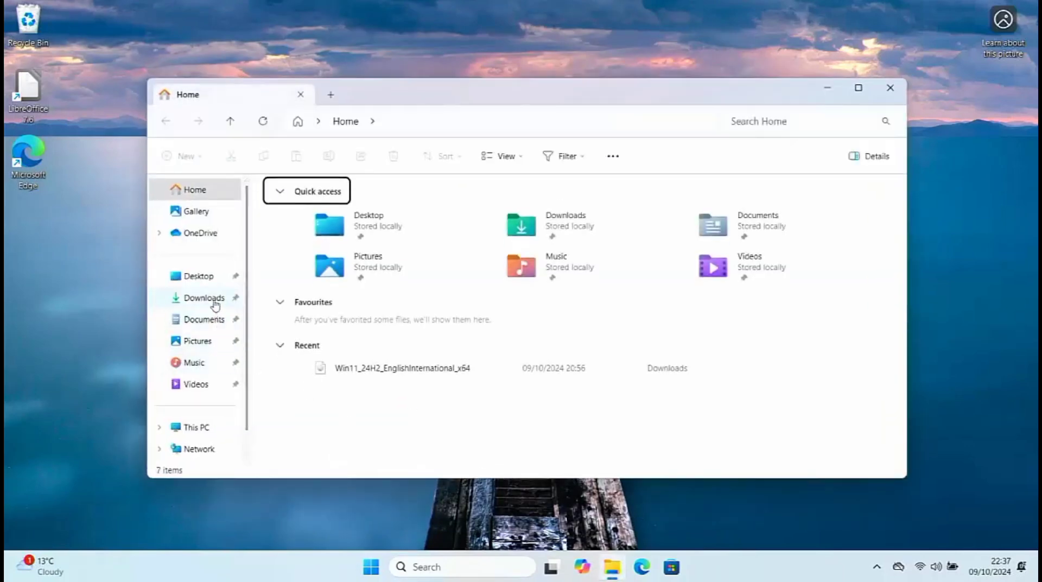
double_click(530, 223)
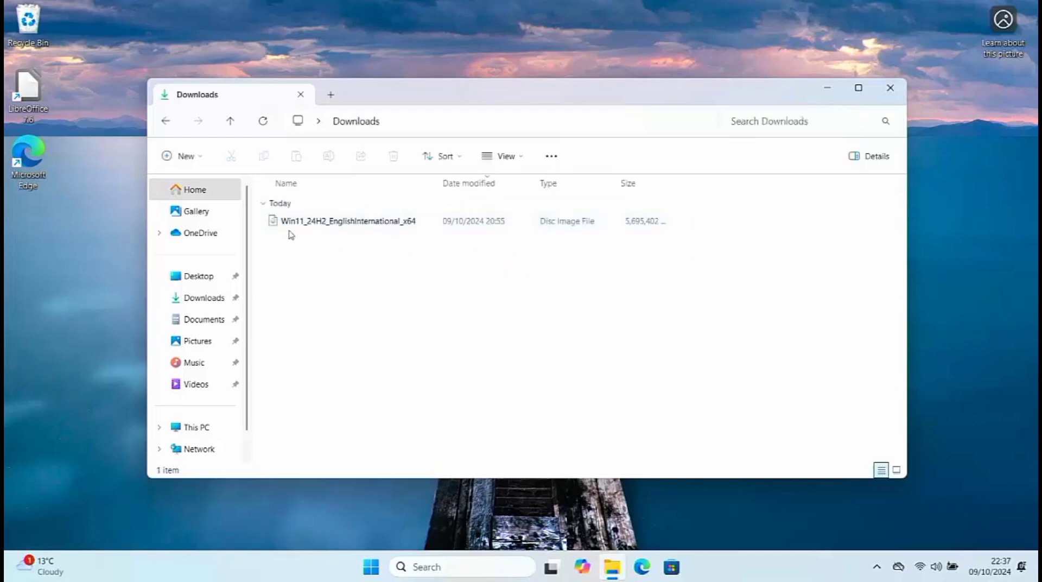
left_click(312, 223)
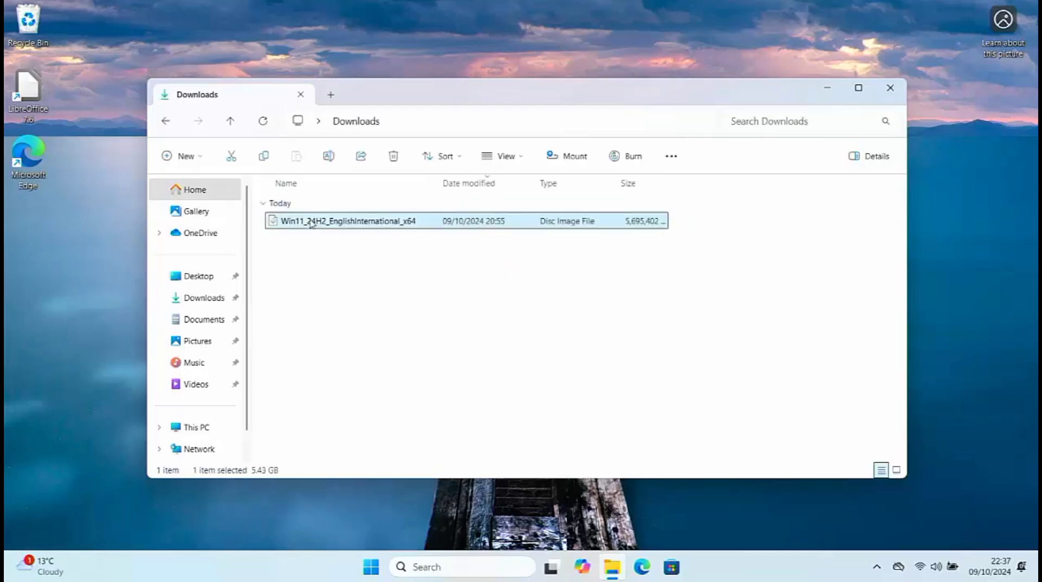
left_click(393, 157)
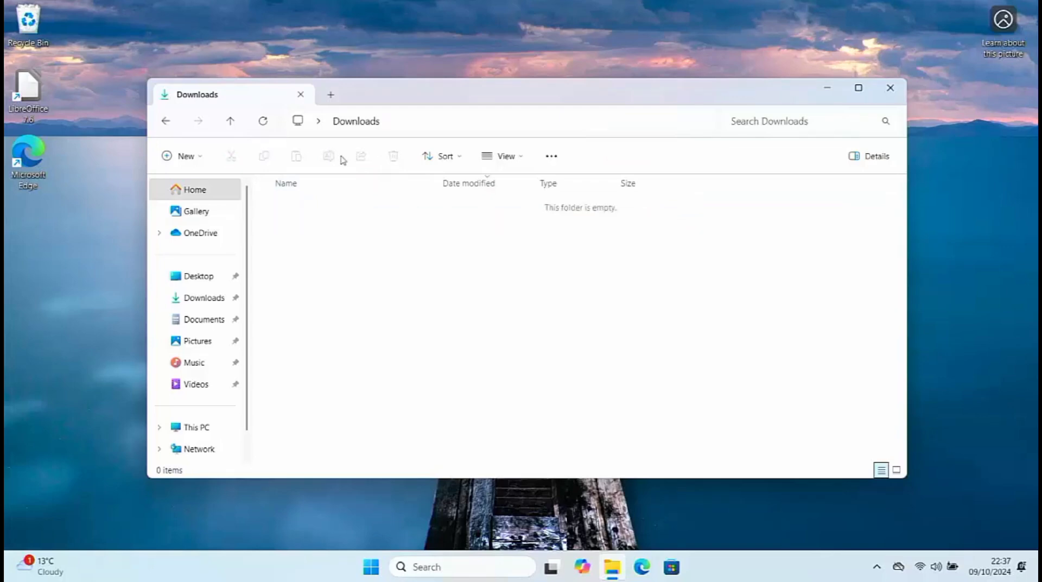
Step: Empty the Recycle Bin and confirm the permanent deletion of its items
right_click(38, 29)
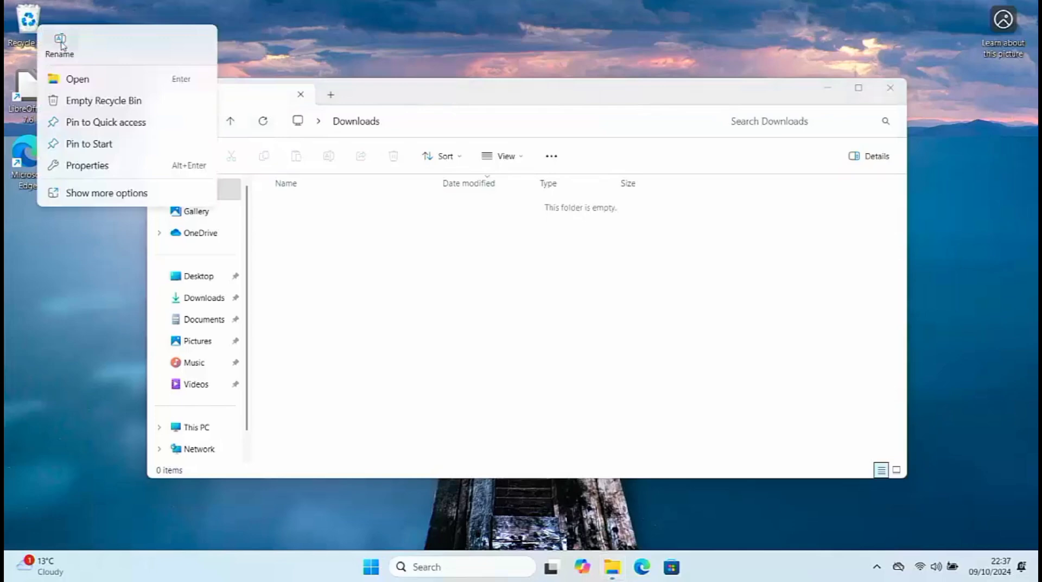
left_click(91, 101)
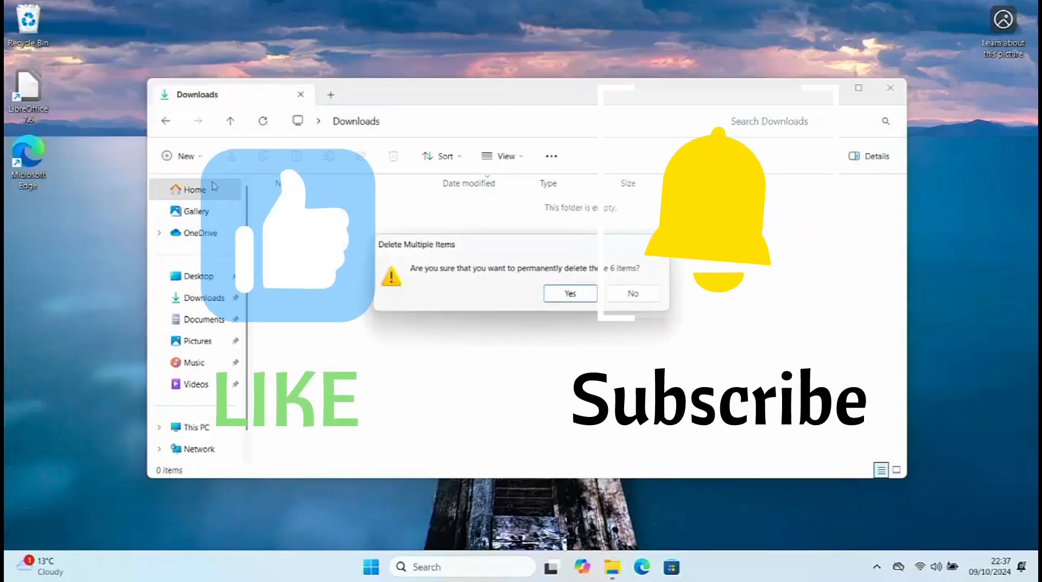
left_click(568, 295)
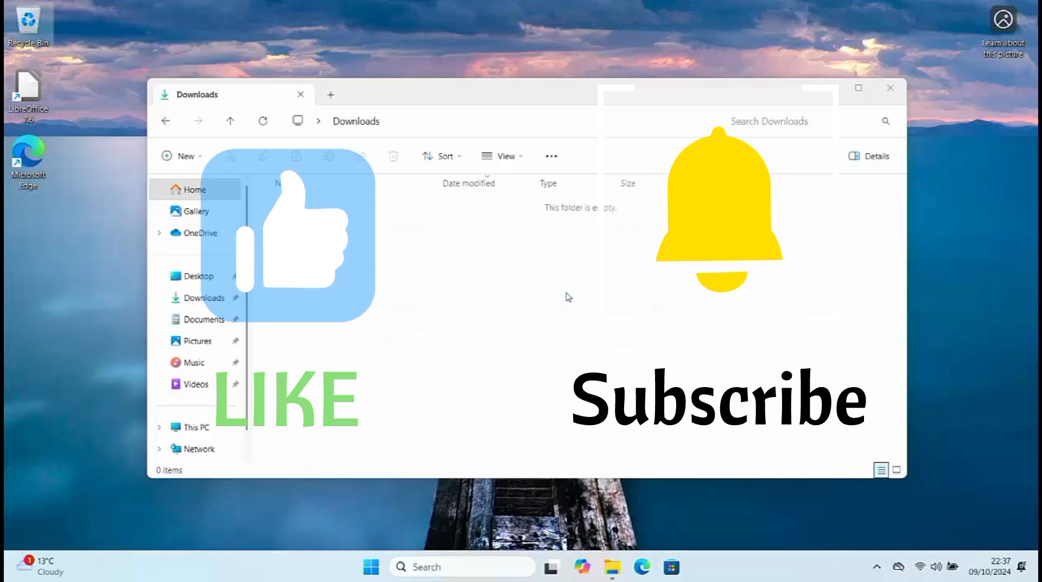